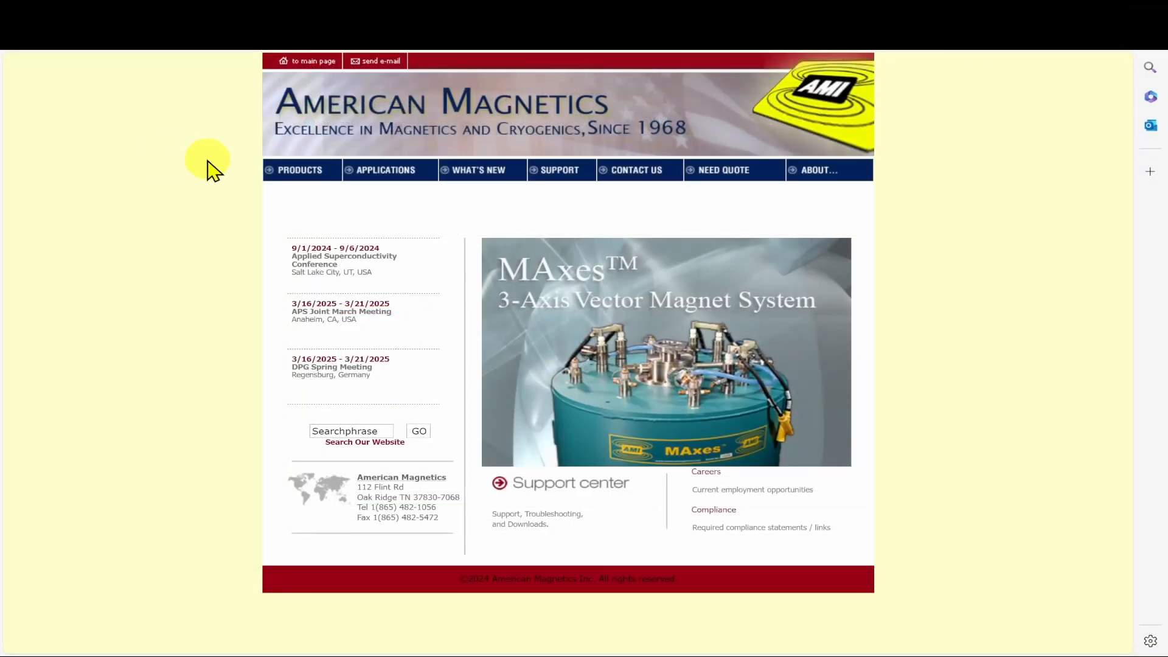
Open the Magnet-DAQ repository from the Drivers and Manuals page and read through its README.
mouse_move(557, 171)
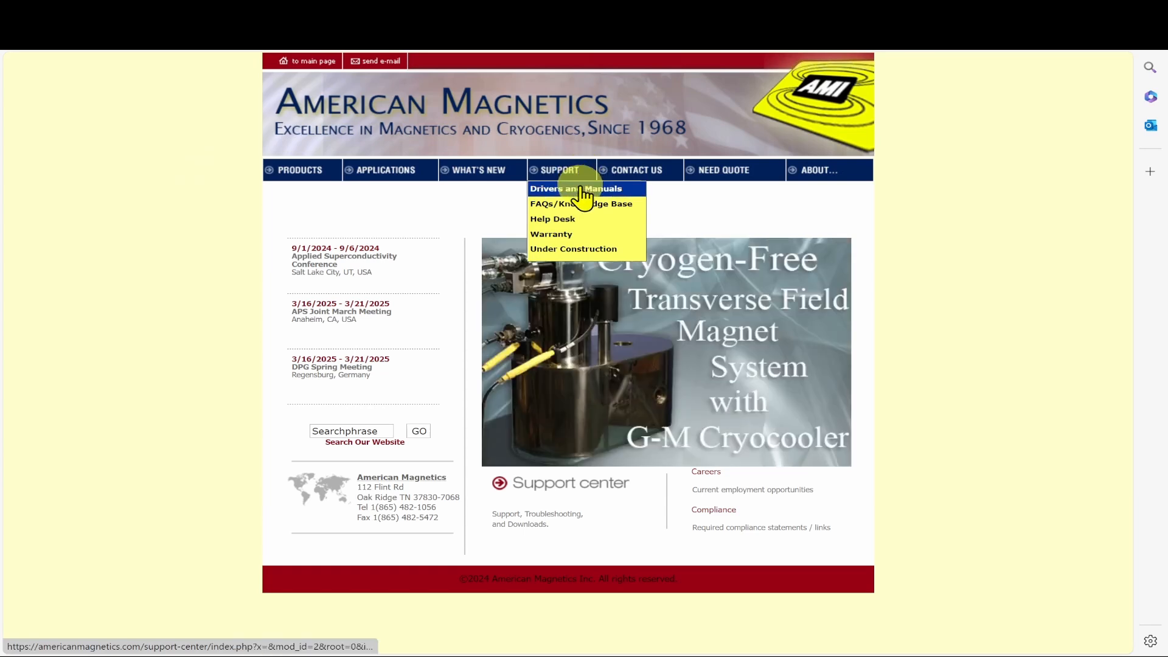
left_click(582, 193)
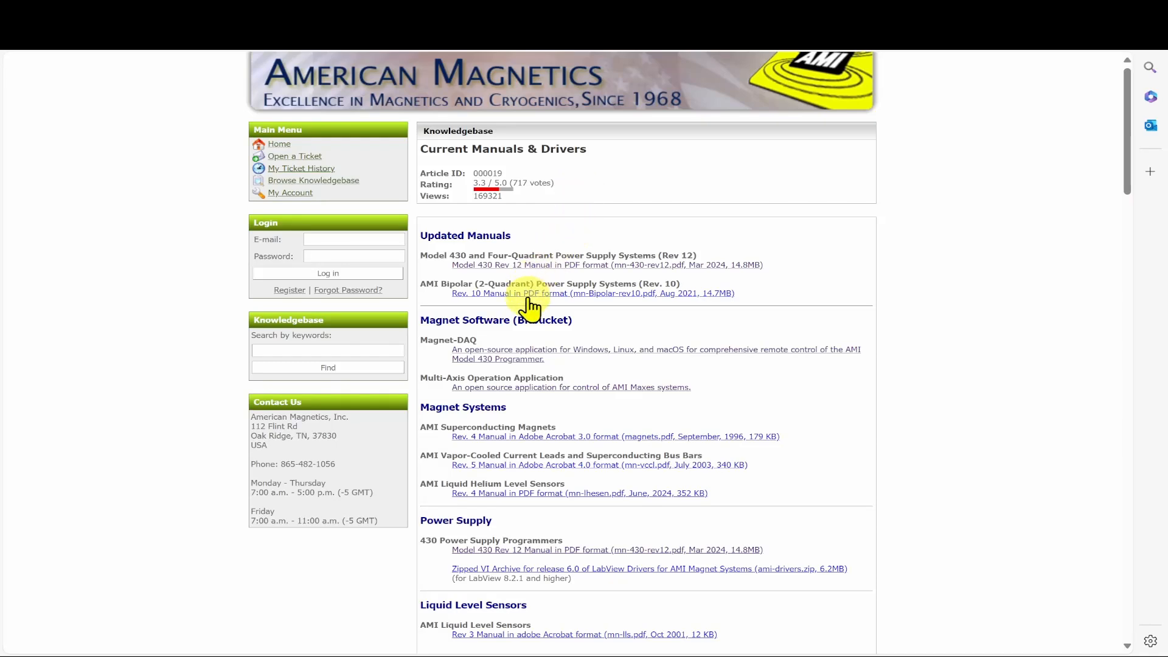
left_click(523, 358)
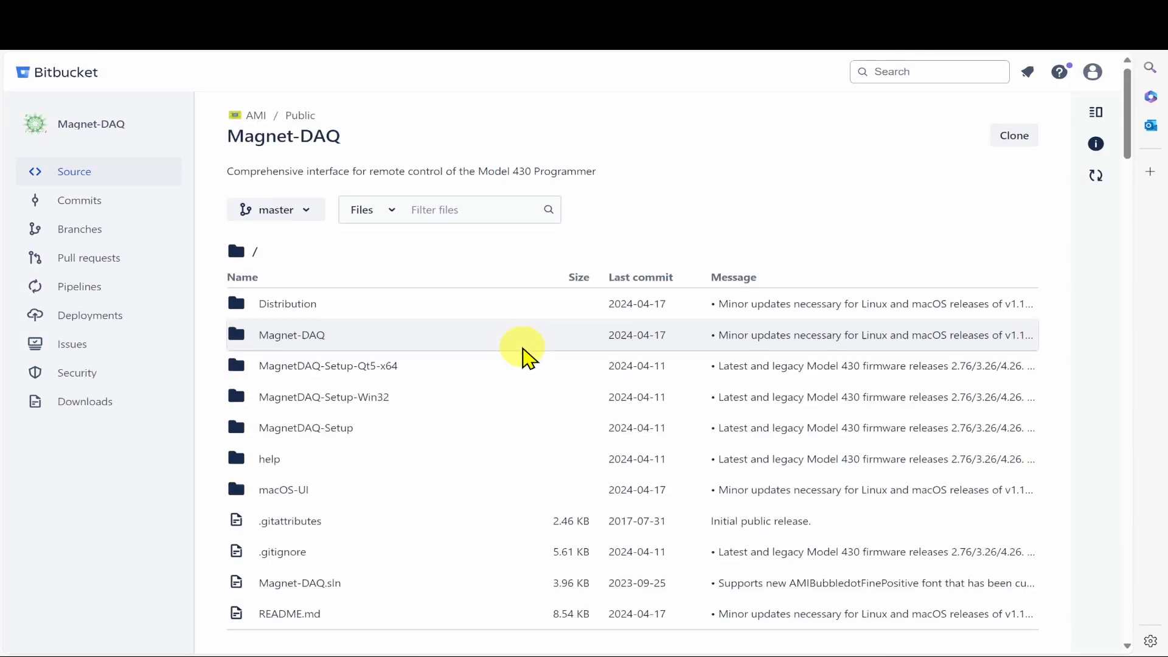
scroll(523, 358, "down", 12)
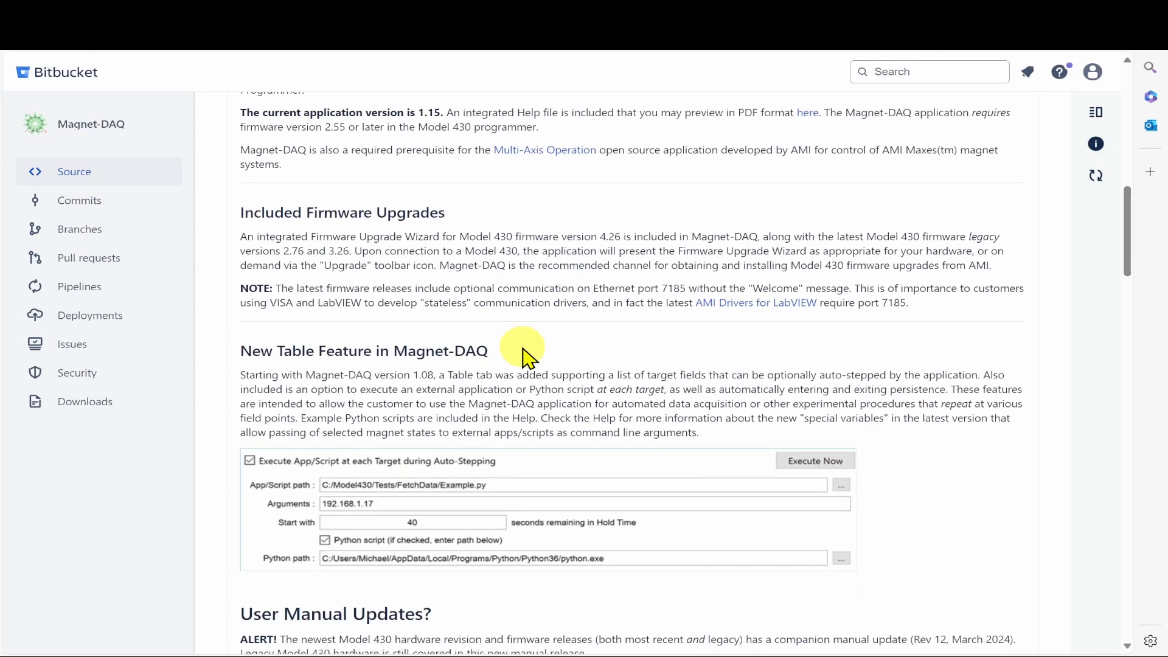
scroll(523, 351, "down", 8)
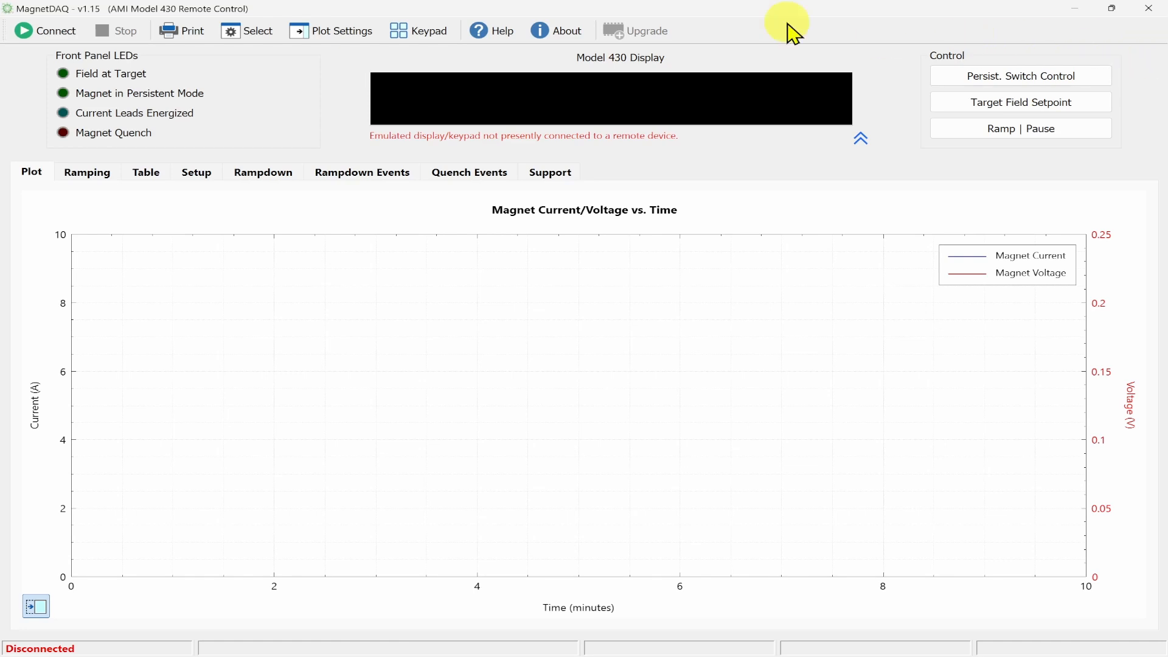
Switch to MagnetDAQ, open its help, and consult the Select topic under Configuration Panels and its Main Window reference.
left_click(503, 26)
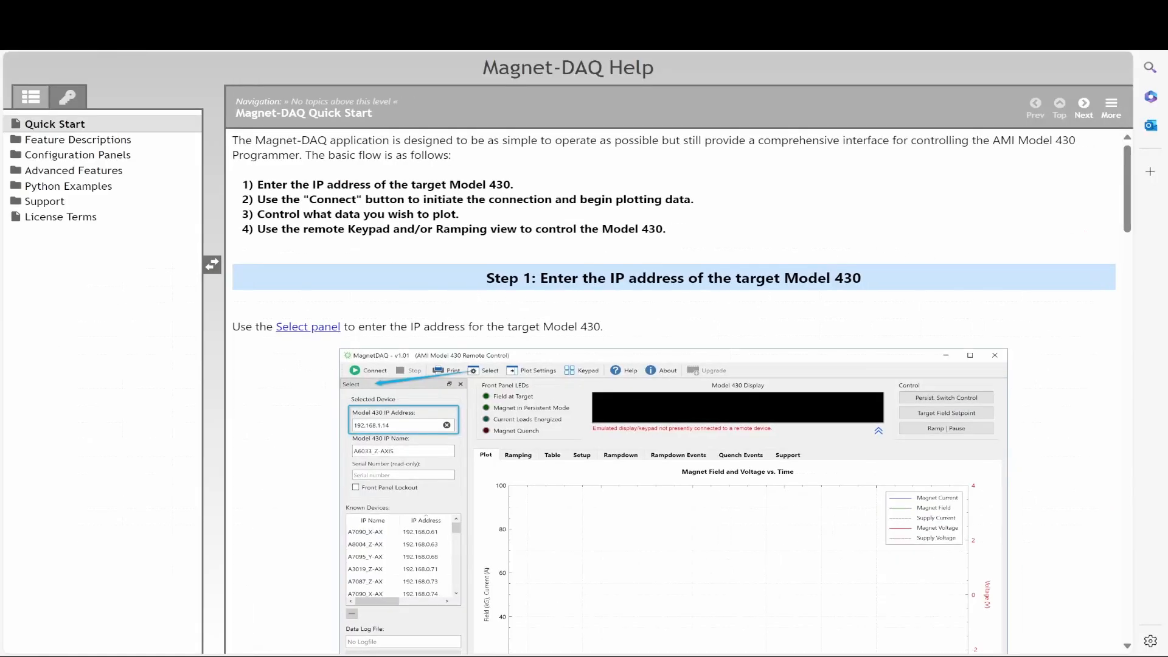
left_click(38, 149)
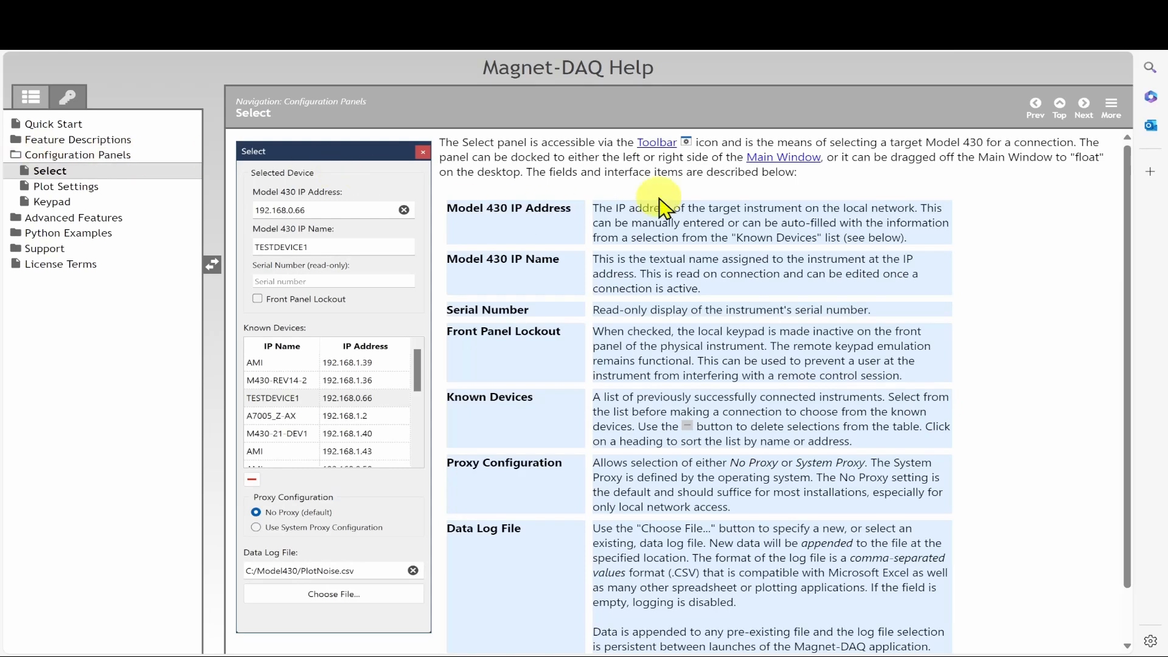
left_click(779, 157)
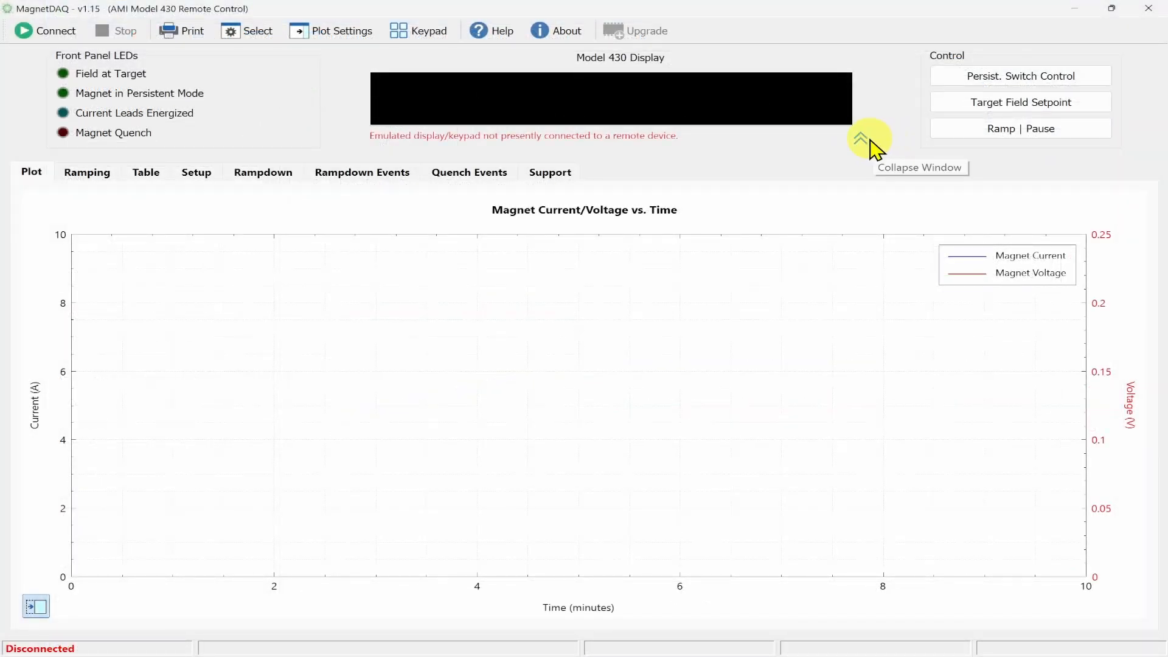
Collapse the MagnetDAQ window to its compact display, expand it again, and maximize it.
left_click(864, 140)
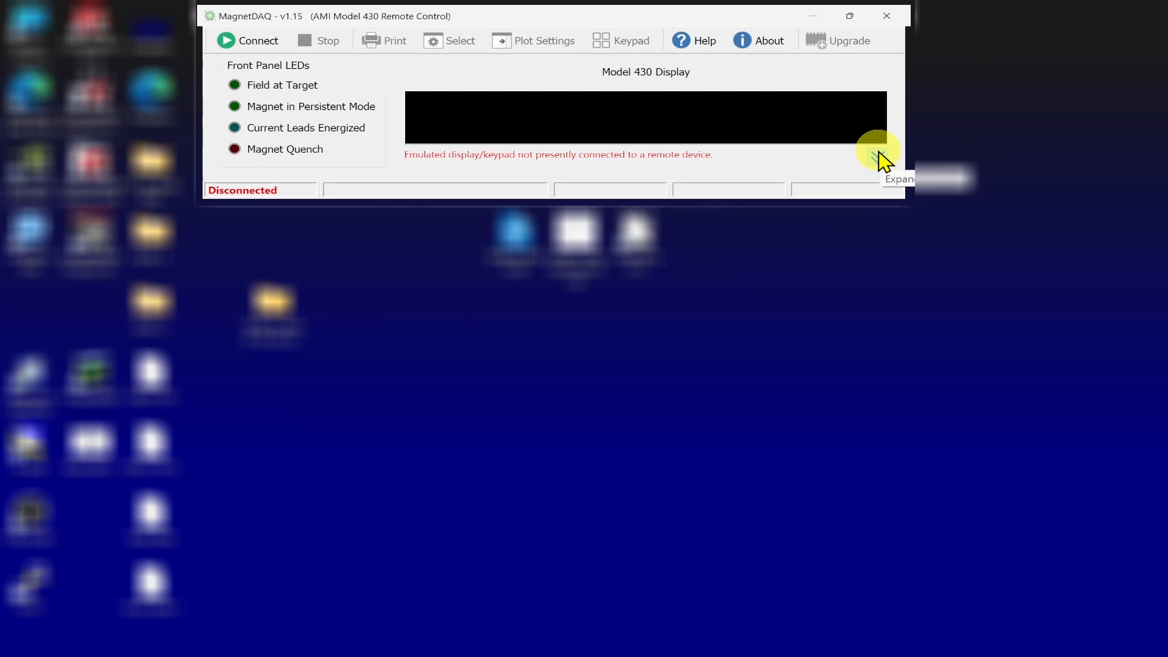
left_click(876, 158)
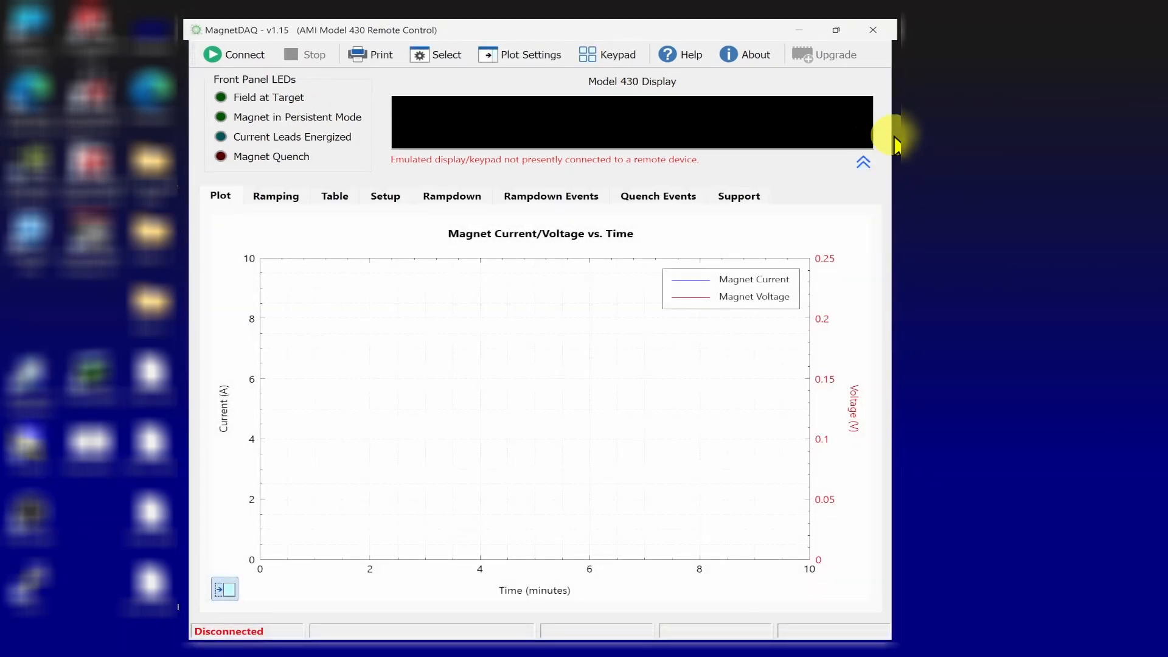
left_click(836, 30)
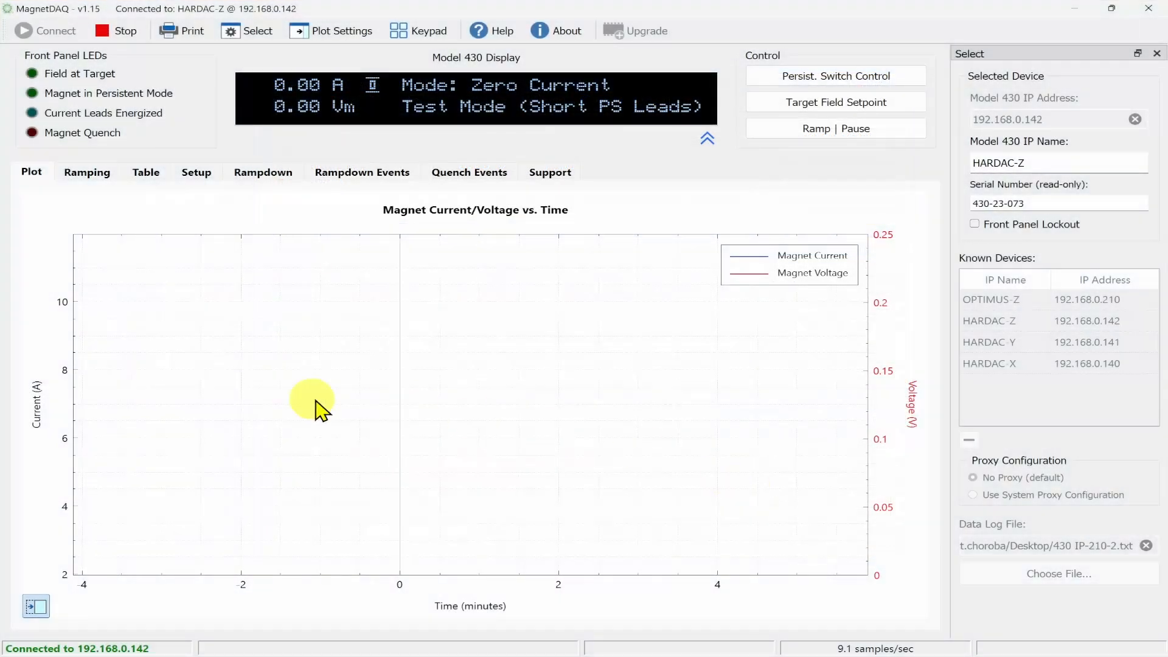
Pan the magnet current/voltage plot to bring the zero-current trace into view, and check the plot's print preview.
left_click(205, 409)
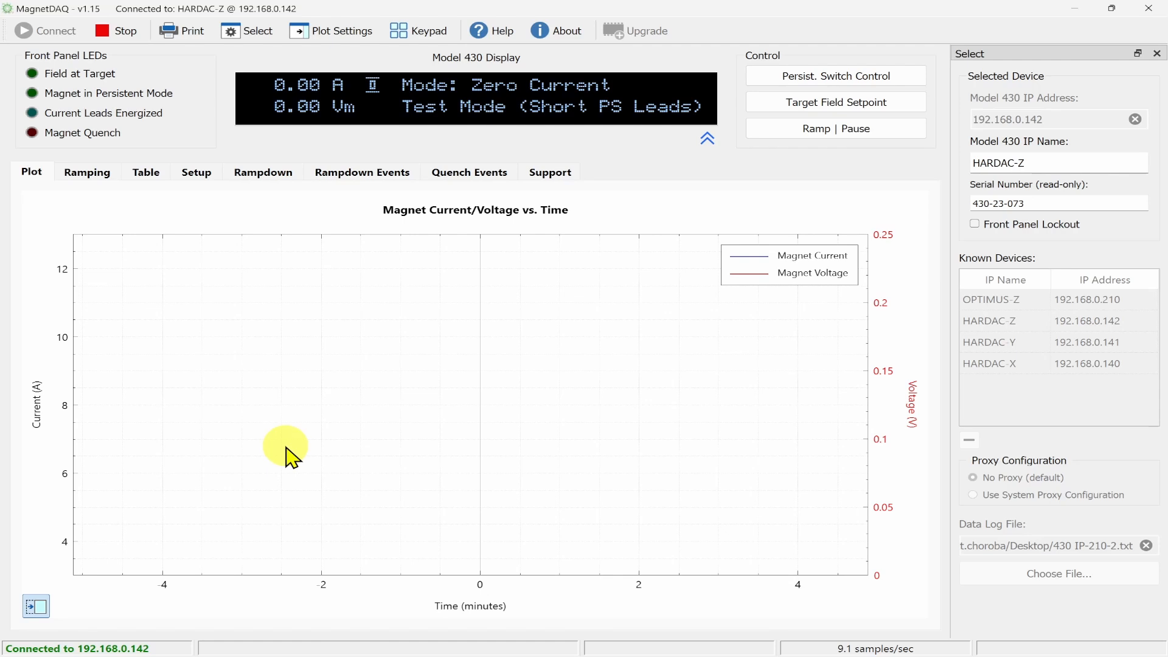
left_click(774, 485)
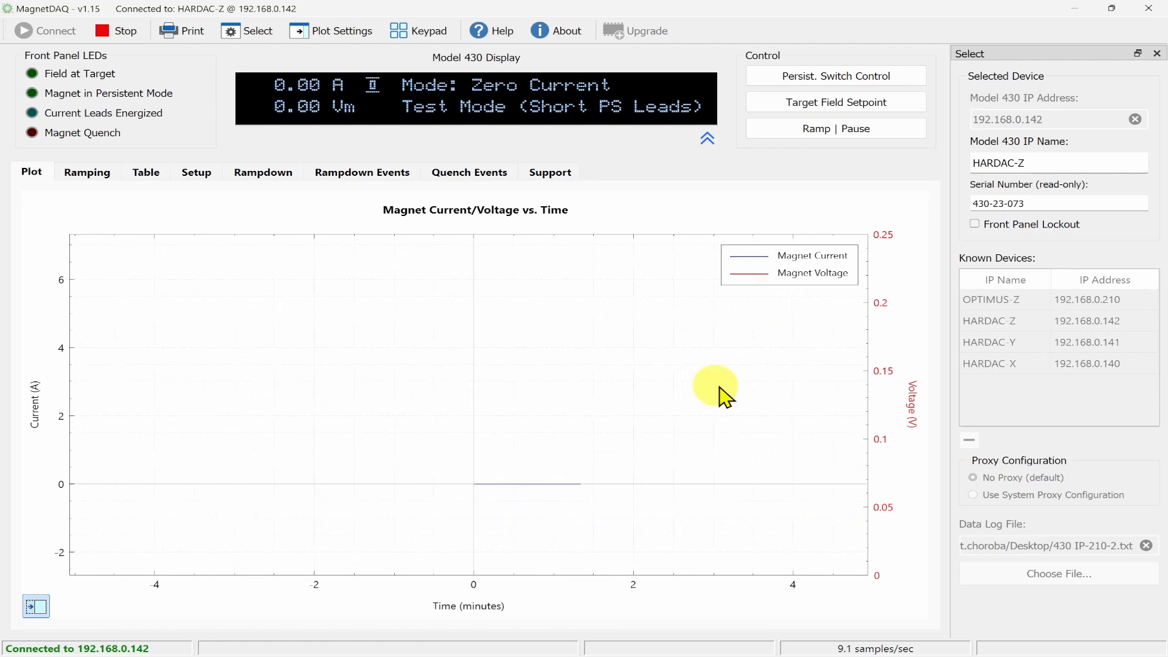
left_click(613, 461)
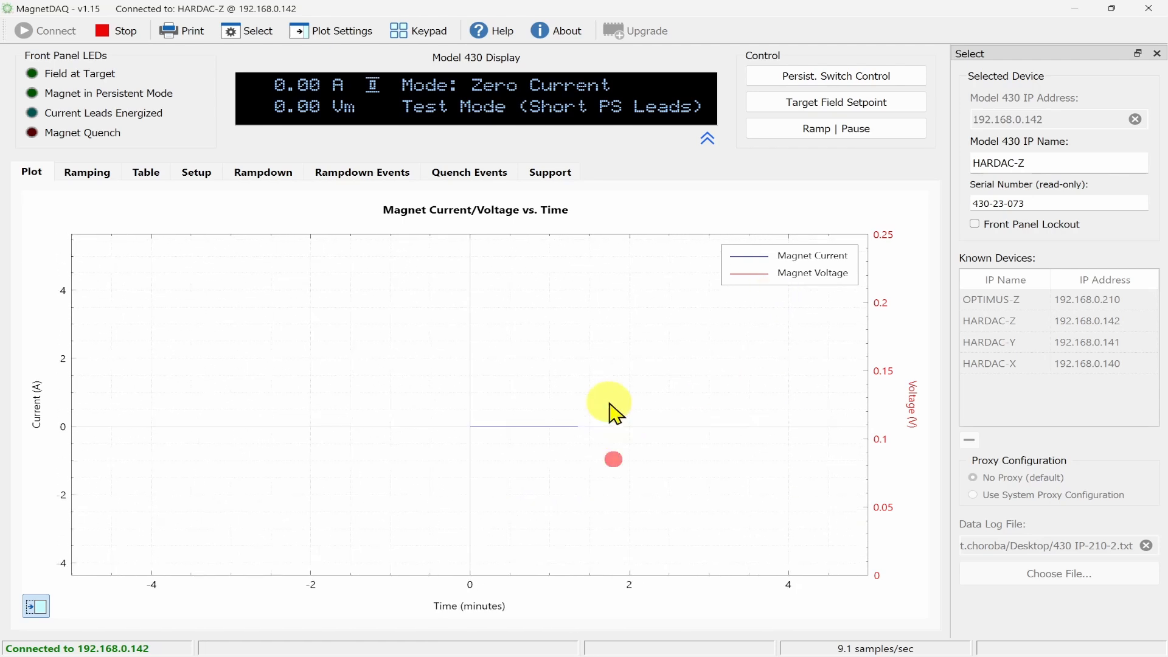
left_click(175, 33)
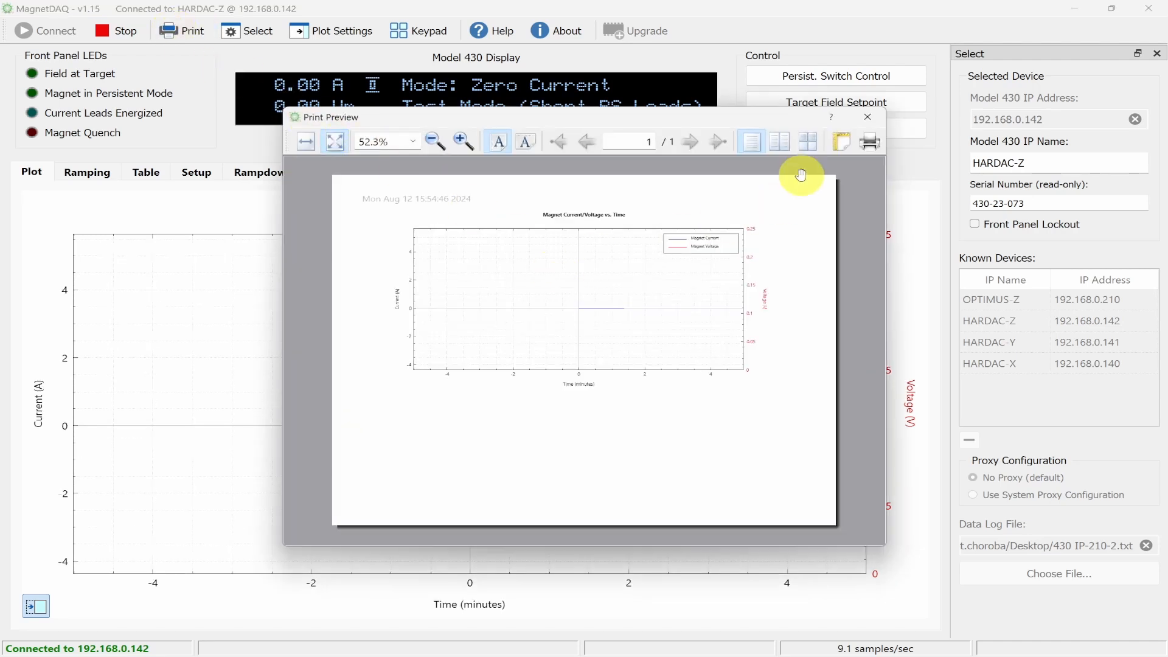
left_click(868, 117)
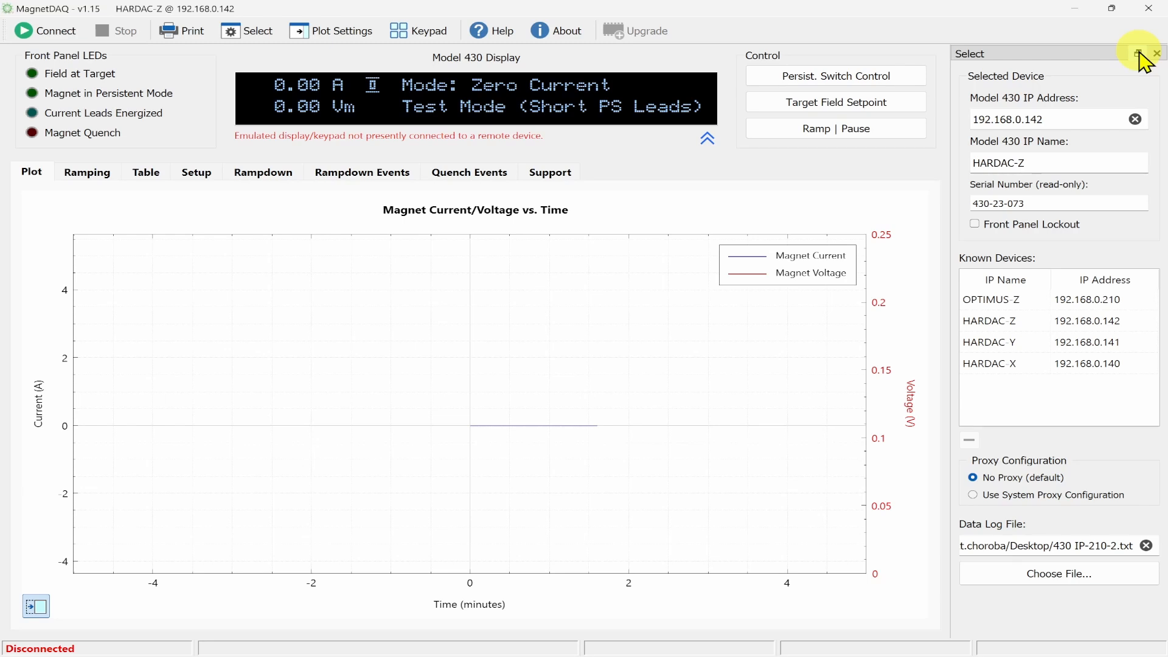
Float the Select panel, move it over the plot, and dock it back into the main window.
left_click(1138, 54)
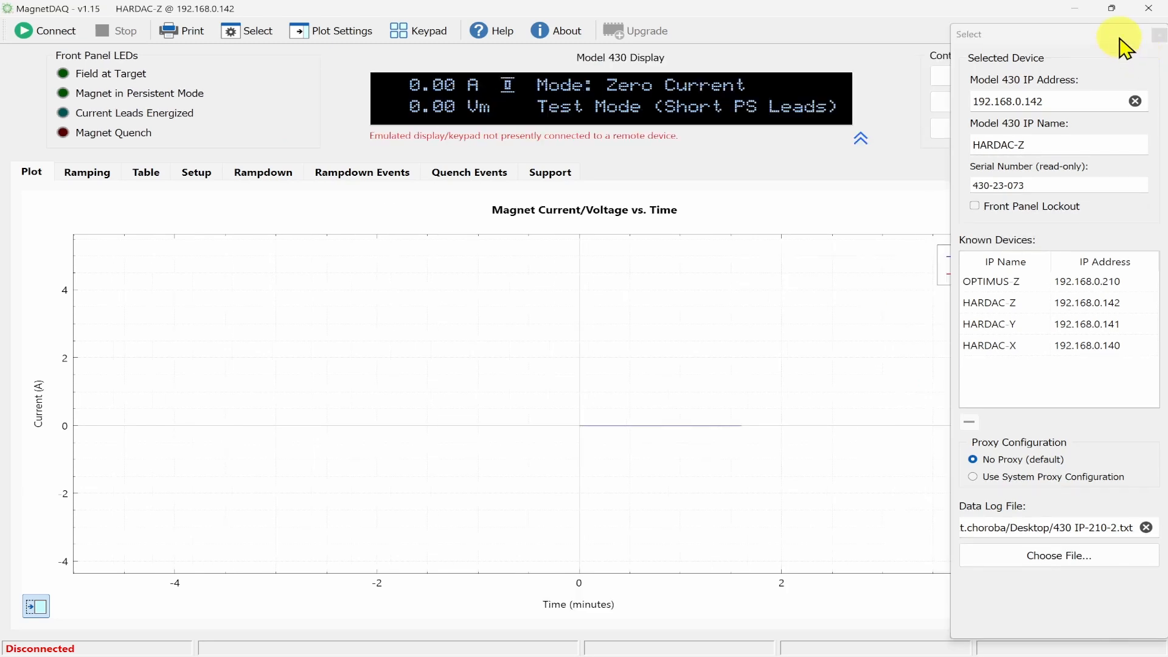
left_click_drag(1119, 36, 704, 47)
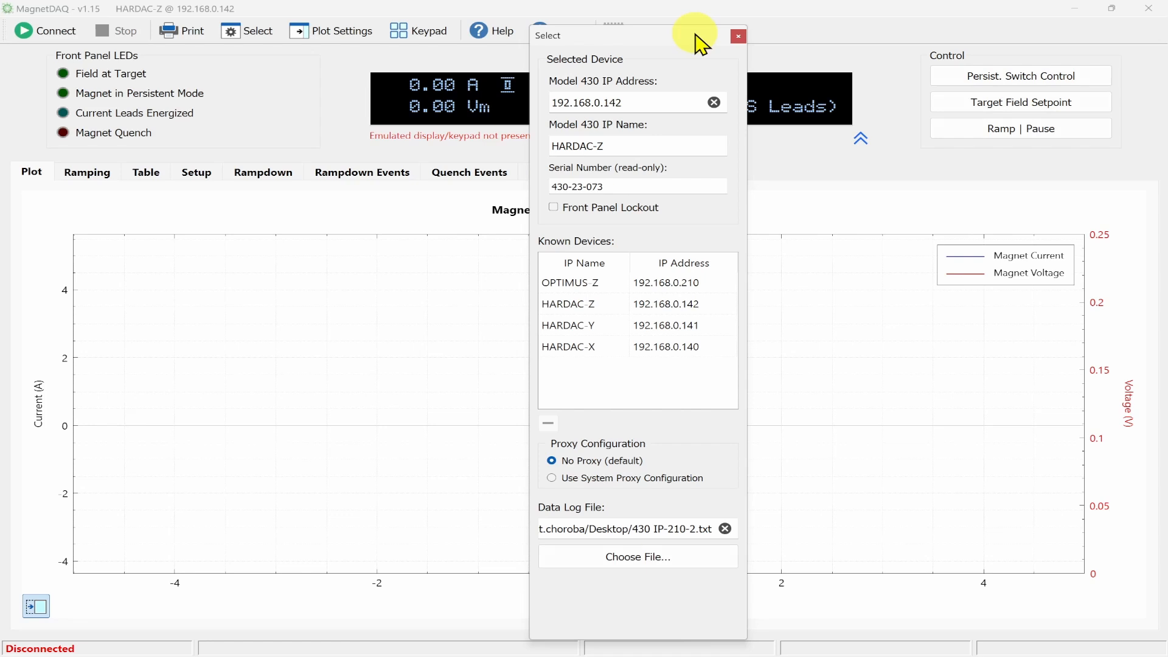
double_click(697, 38)
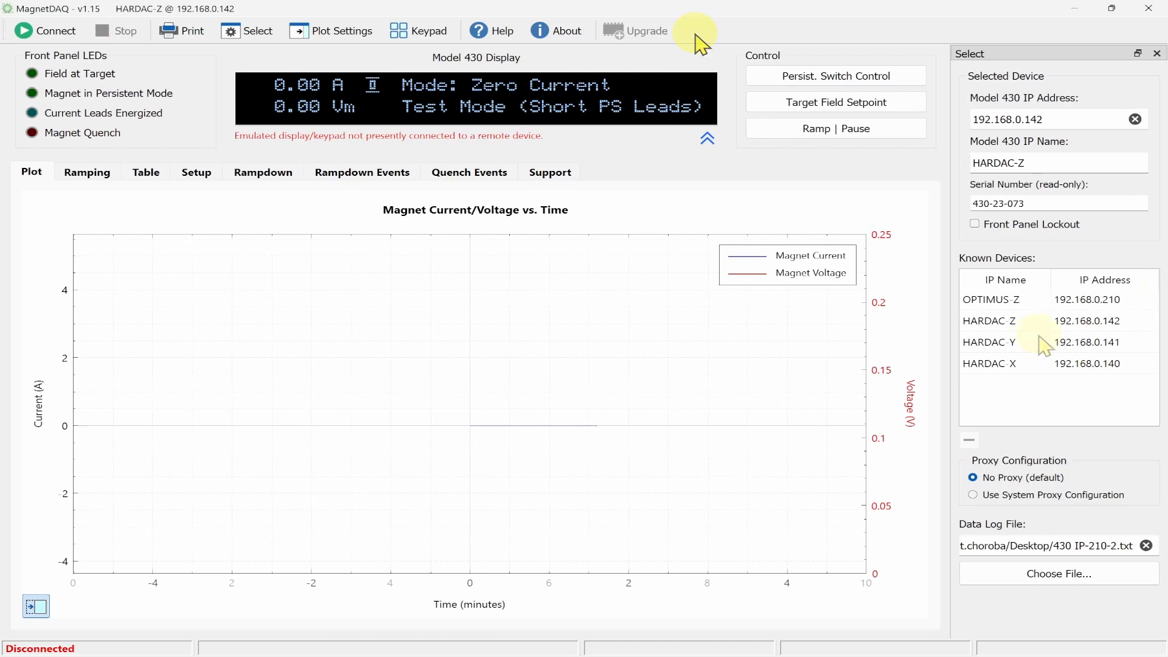
Connect to the known device HARDAC-Z at 192.168.0.142 and close the Select panel.
left_click(1079, 303)
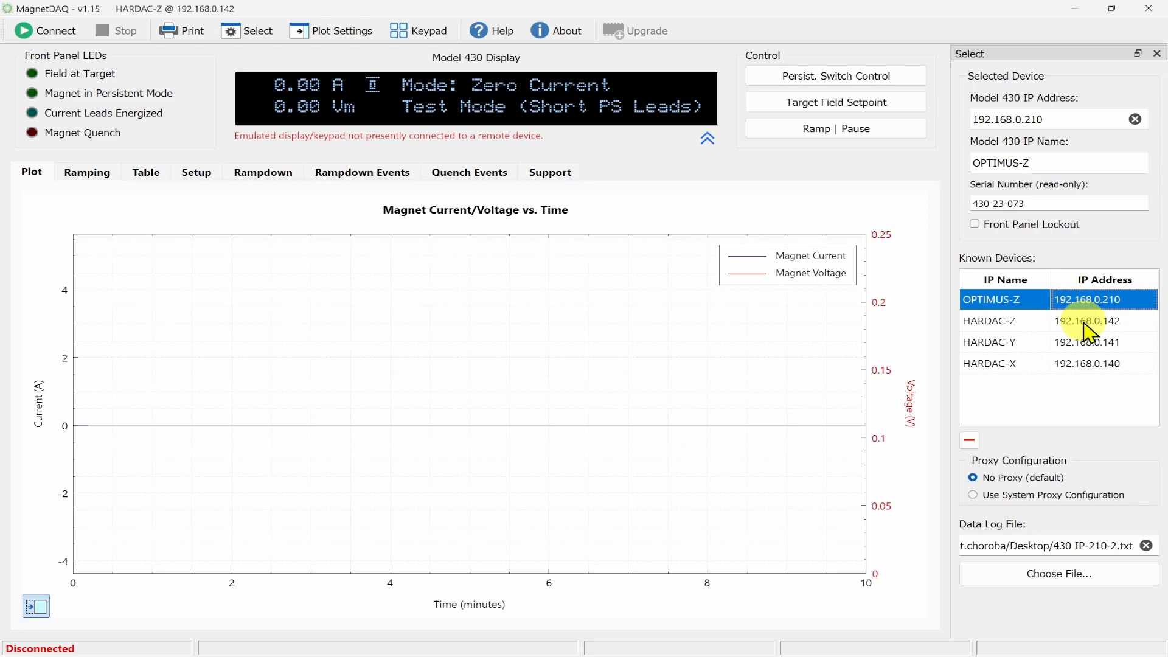
left_click(1075, 321)
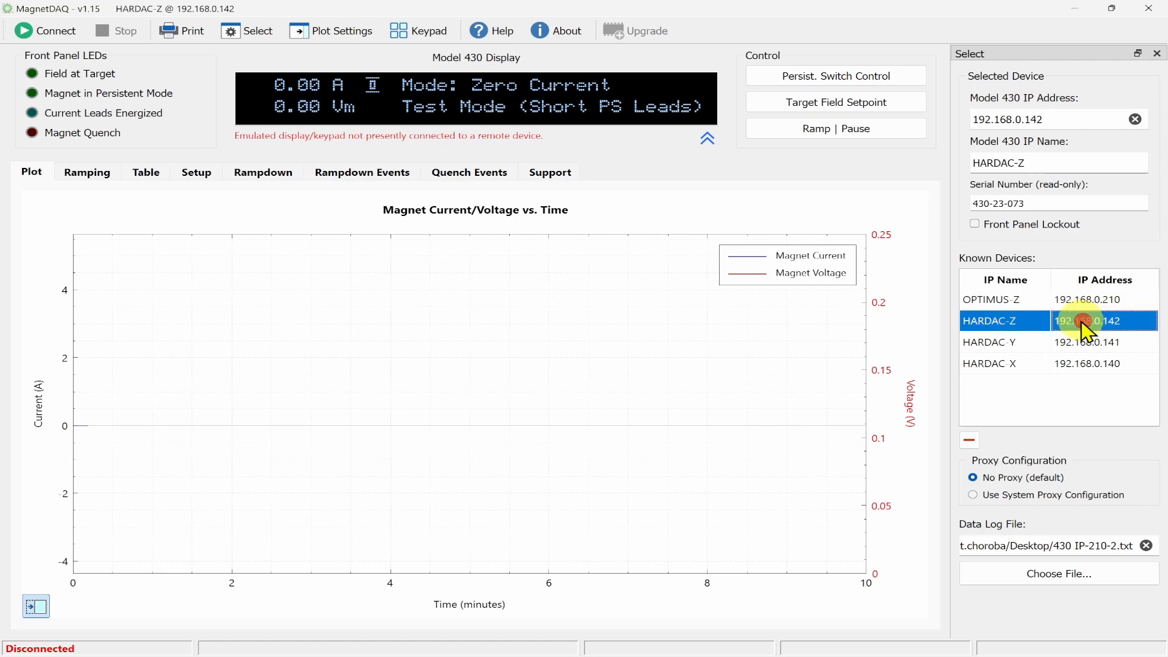
left_click(33, 29)
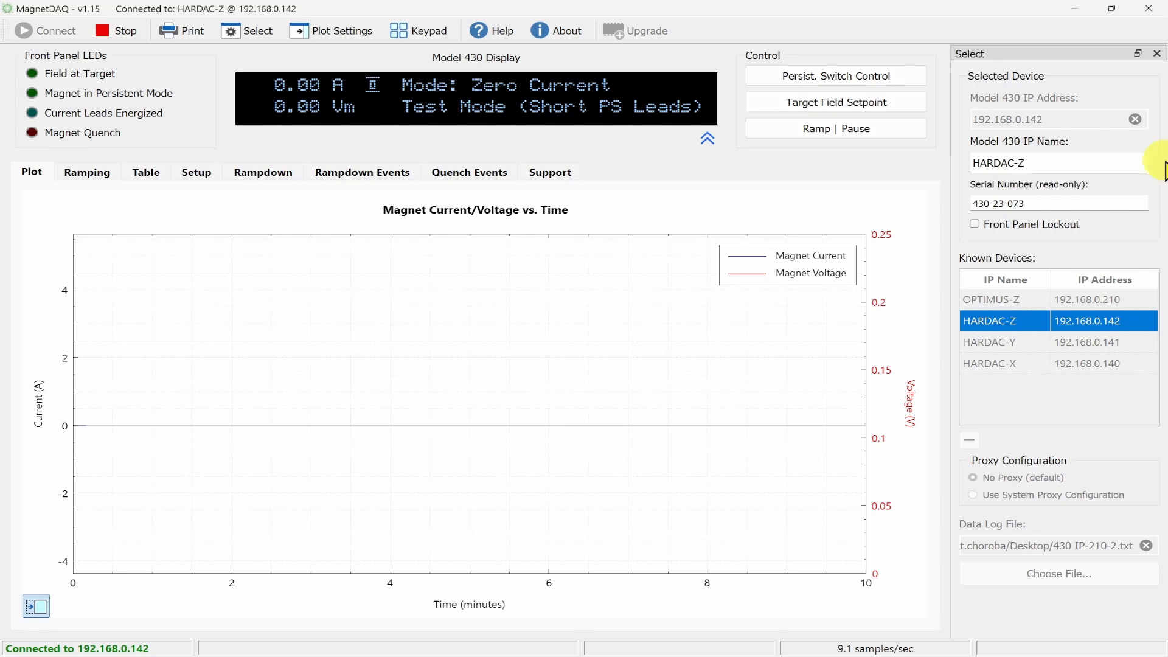
left_click(1157, 54)
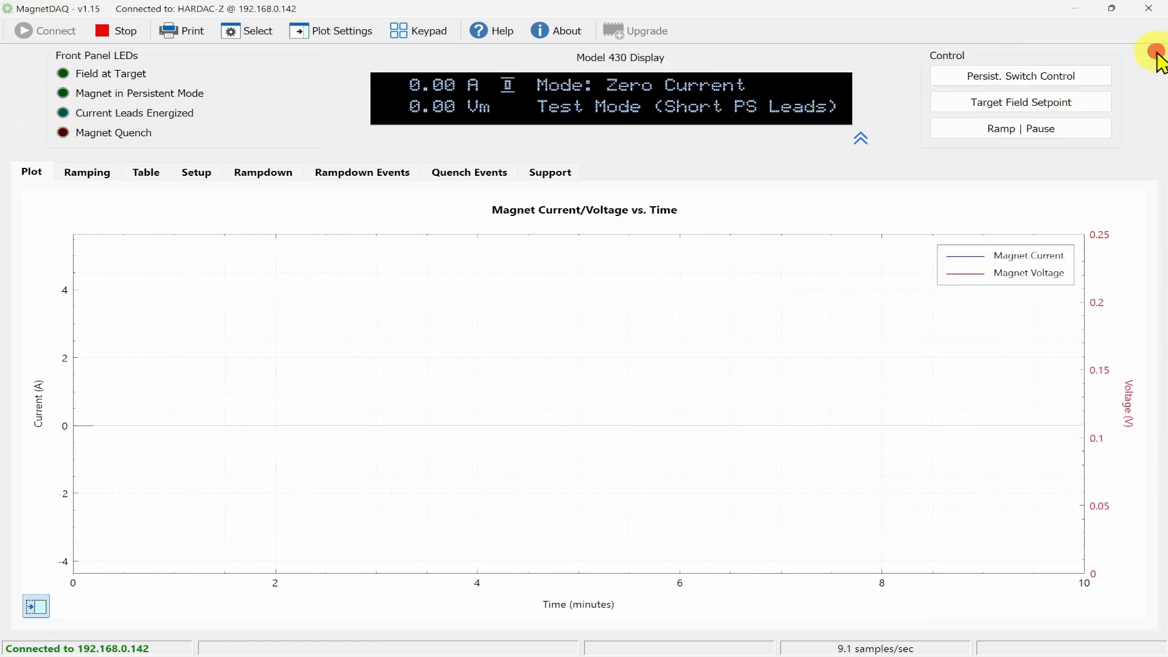
Show the remote keypad and dock it beside the plot in the main window.
left_click(429, 30)
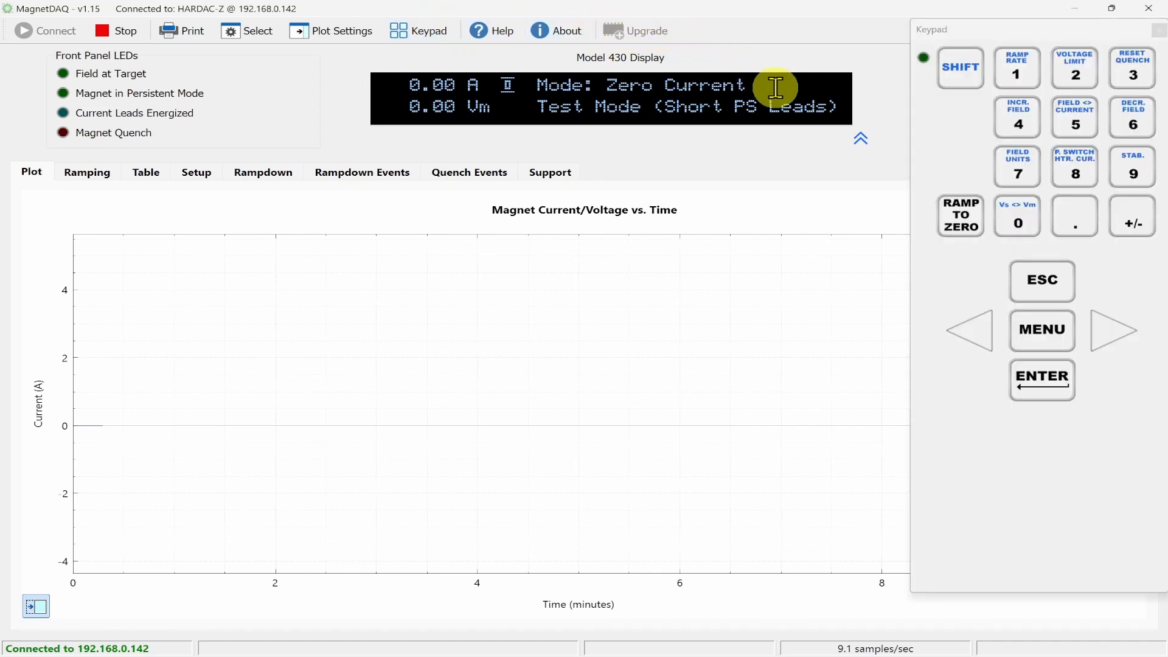
left_click(1054, 334)
left_click_drag(1026, 26, 1033, 62)
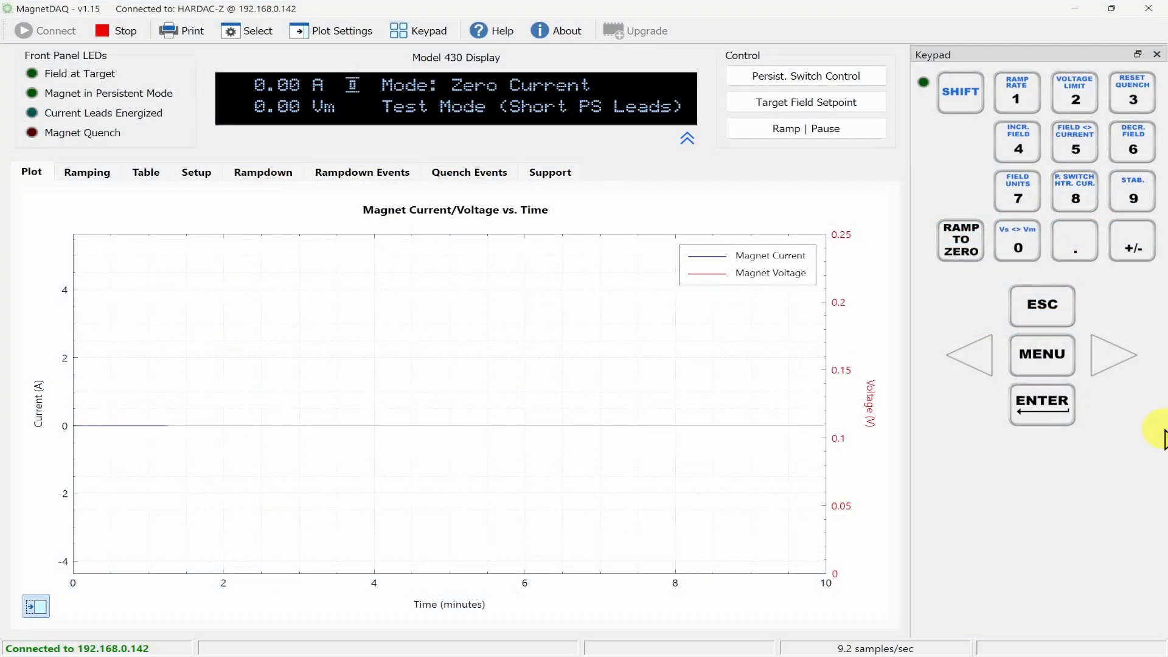
Step through the Model 430's Net Setup menu on the keypad to review IP address assignment, system IP address and subnet mask.
left_click(1048, 359)
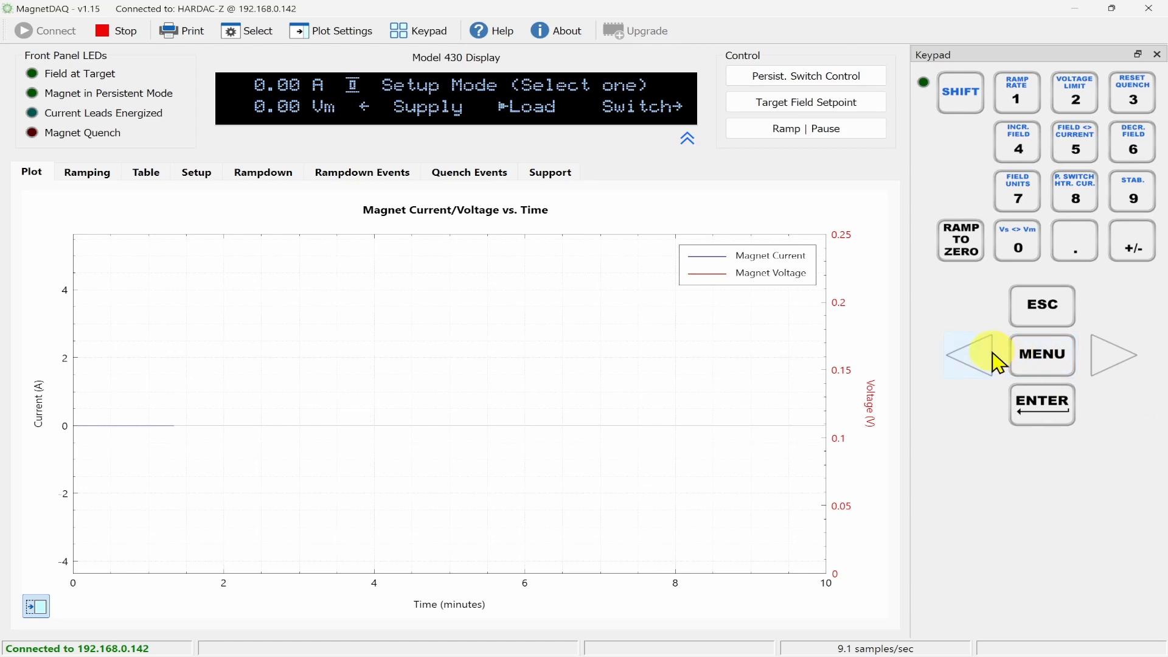
left_click(972, 353)
left_click(976, 356)
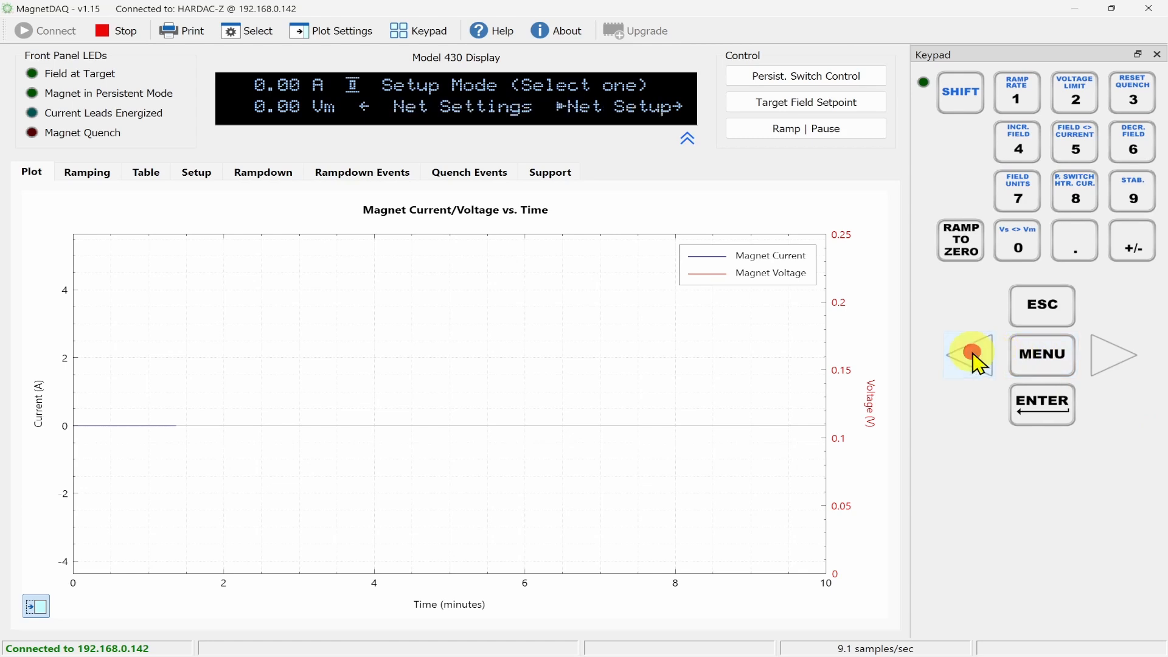
left_click(1048, 411)
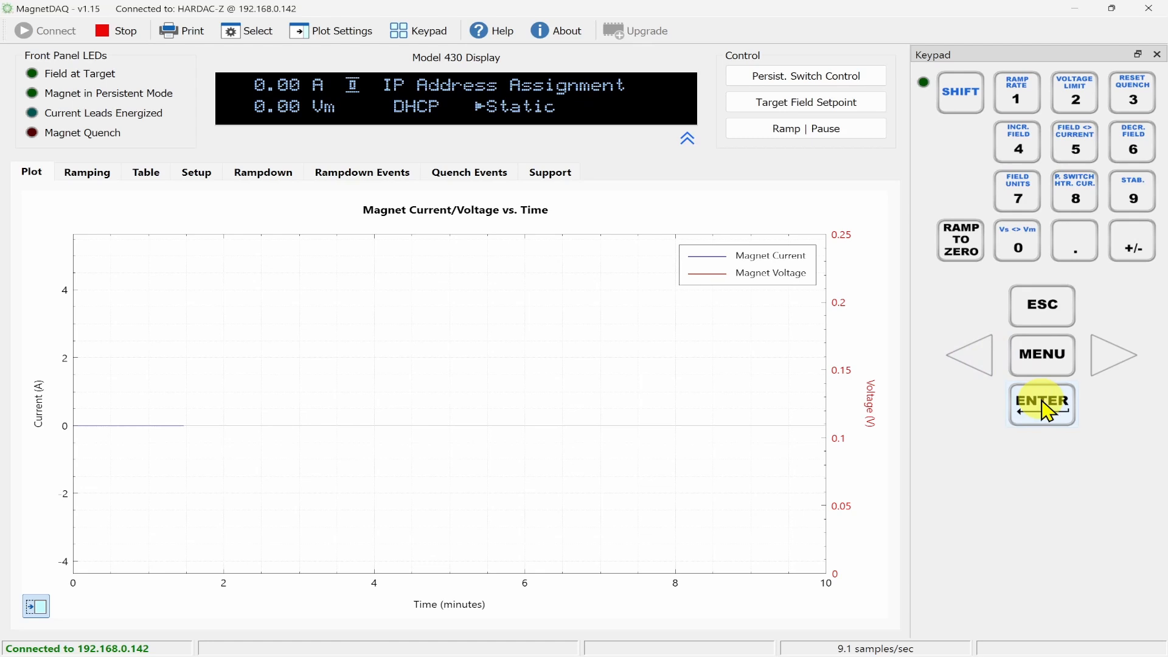
left_click(1110, 375)
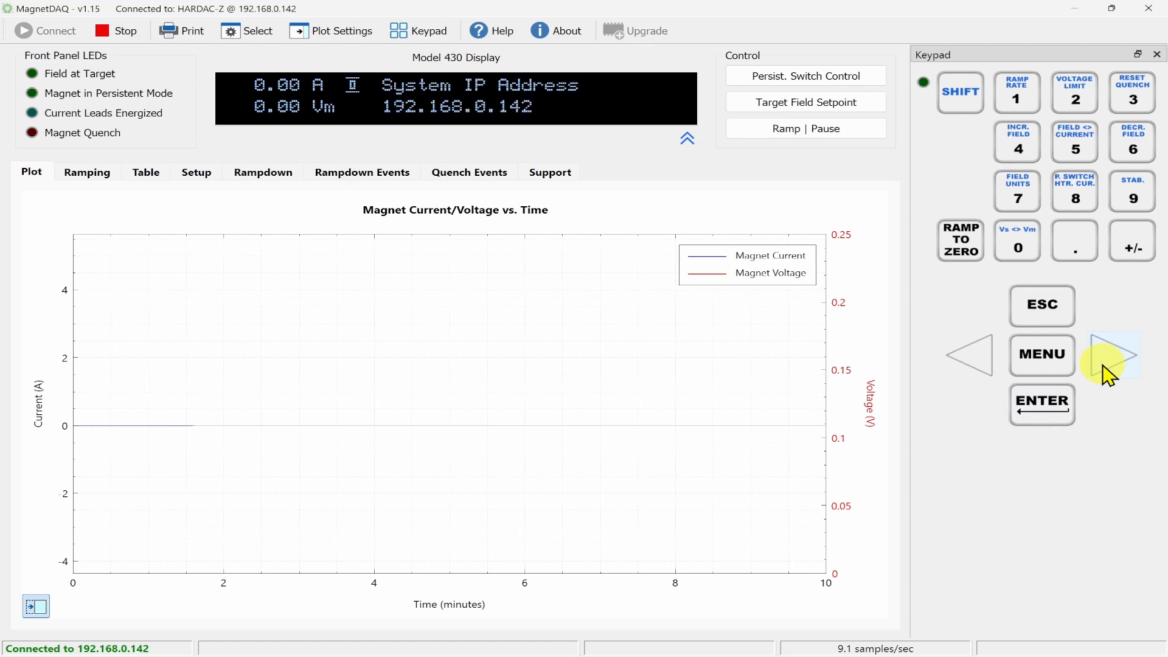
left_click(1109, 376)
left_click(1109, 376)
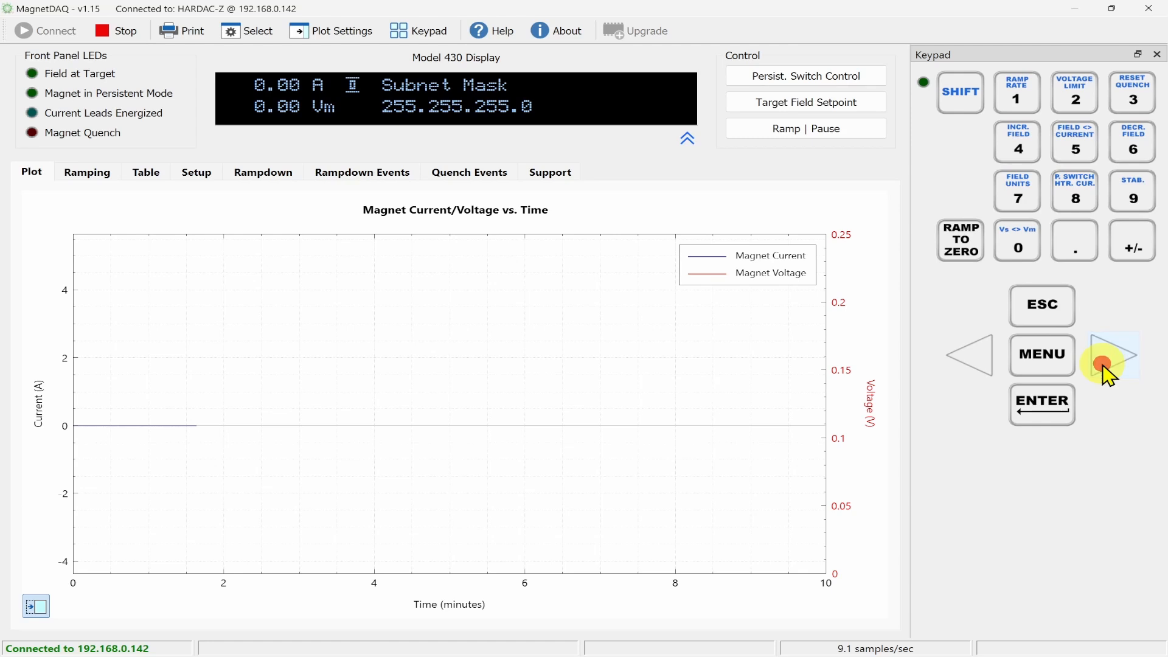
left_click(1109, 376)
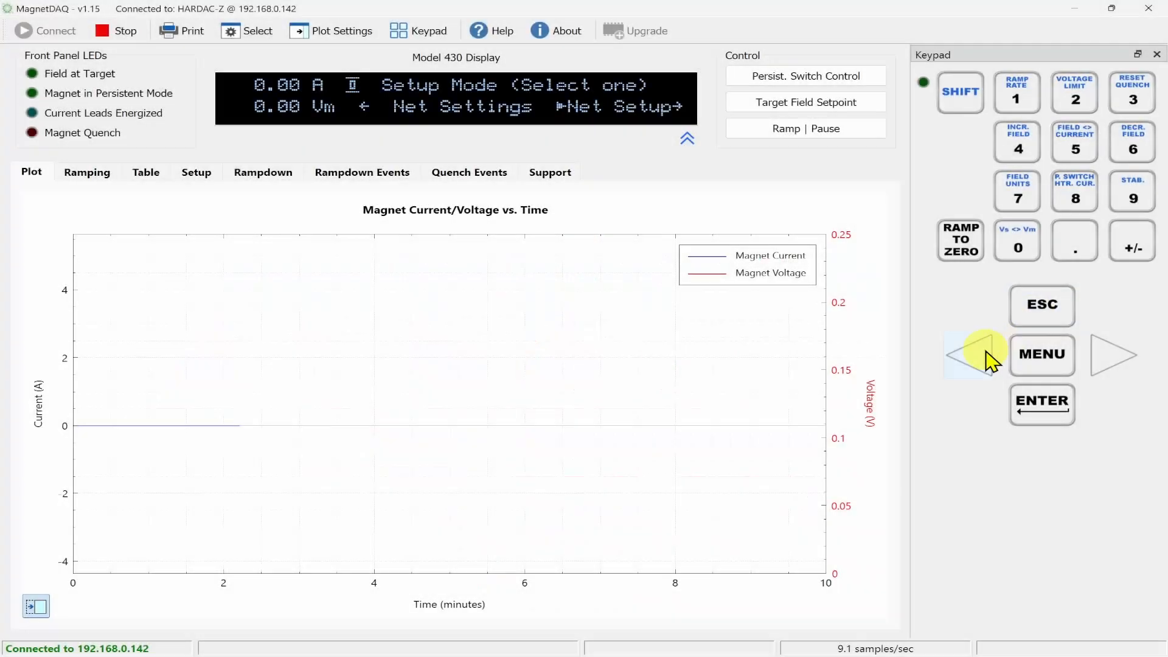
Step through the Model 430's Net Settings on the keypad to check the present IP address and subnet mask.
left_click(976, 358)
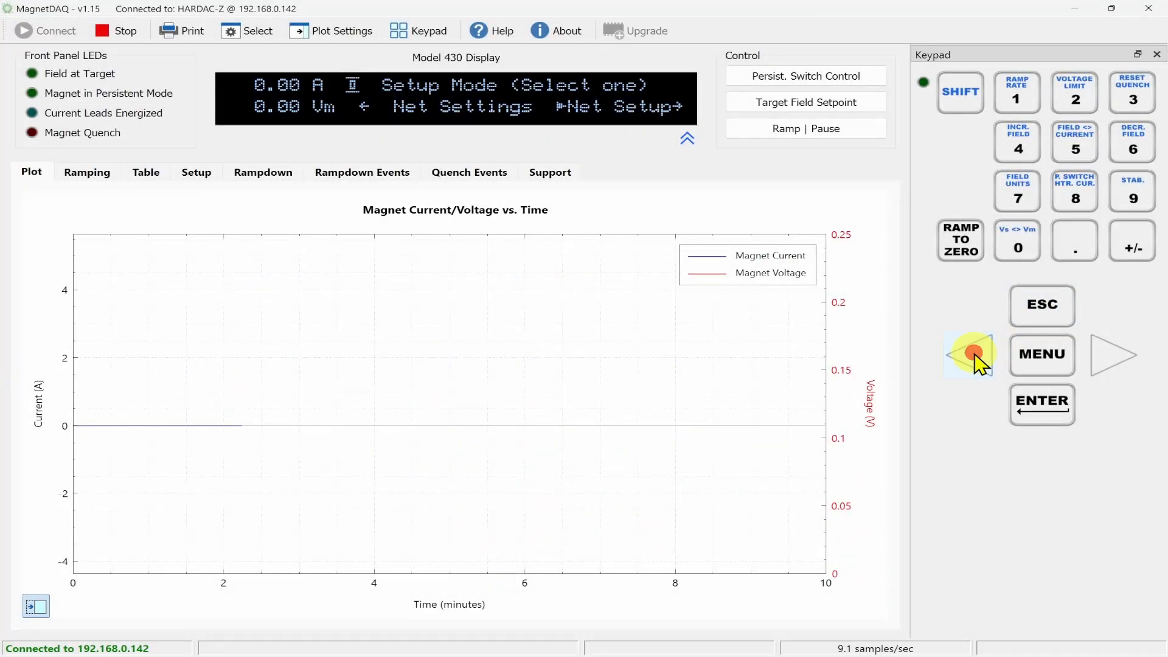
left_click(1060, 407)
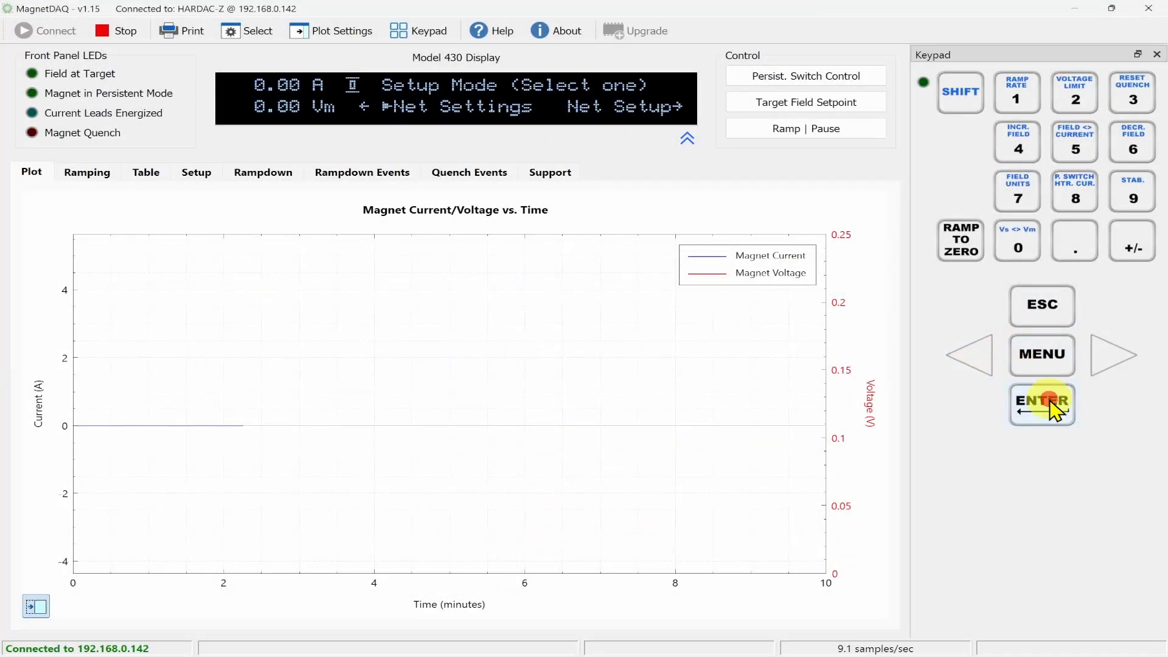
left_click(1110, 360)
left_click(1110, 359)
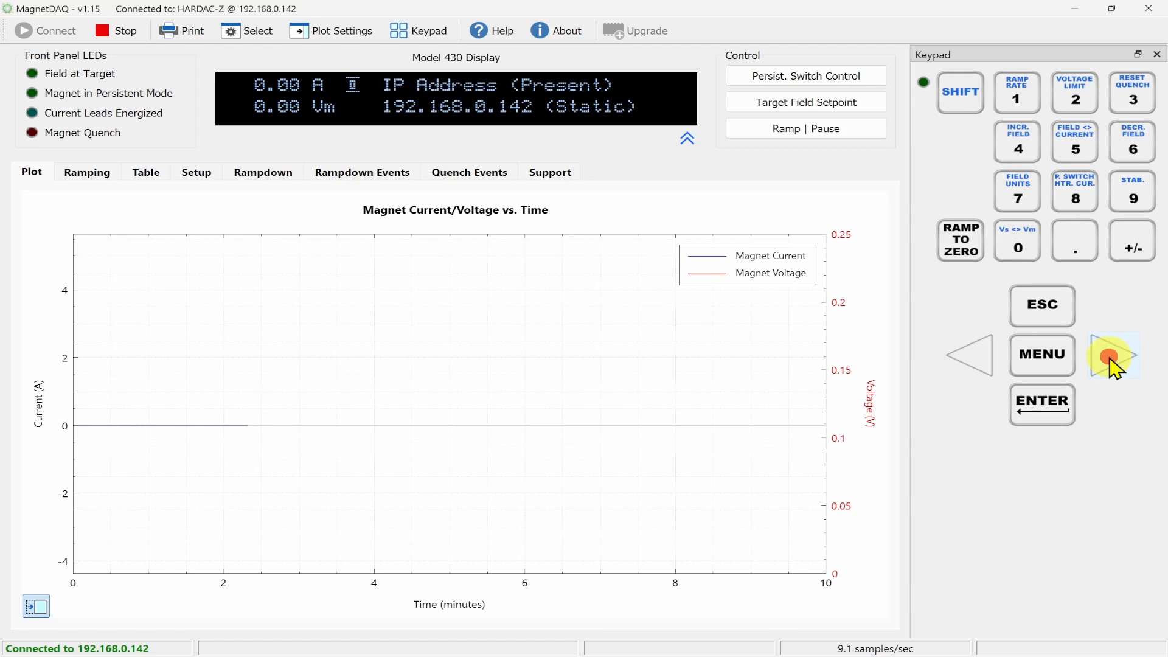
left_click(1111, 360)
left_click(1111, 360)
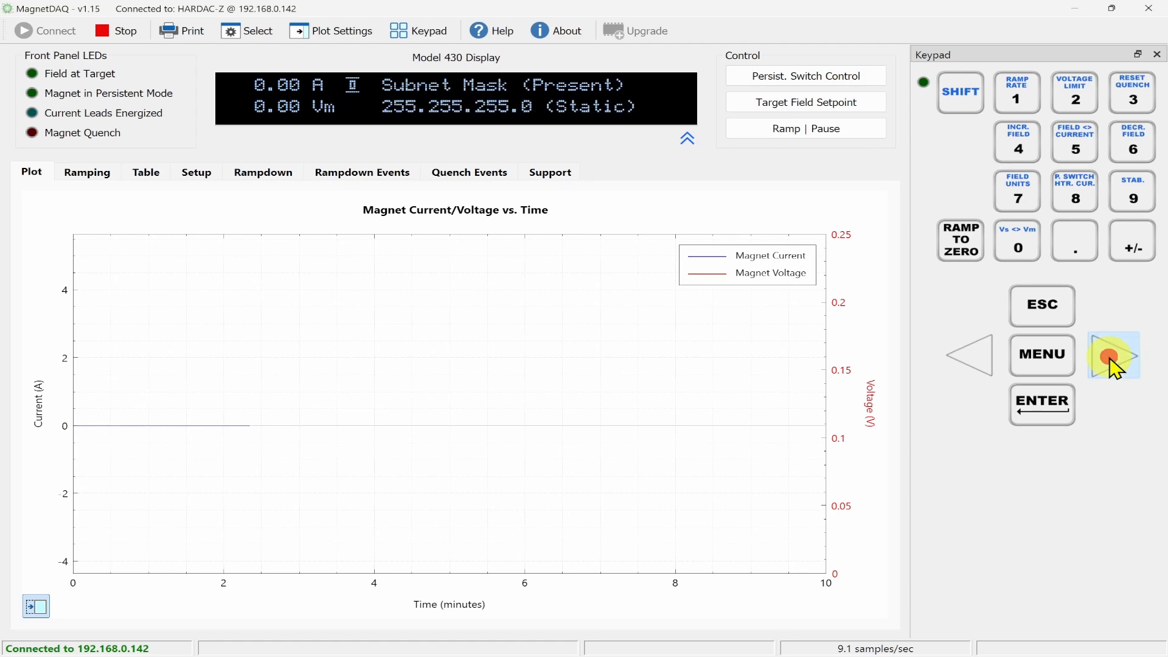
Check the present address assignment in the Model 430's Net Settings and return to the setup mode selection.
left_click(1111, 360)
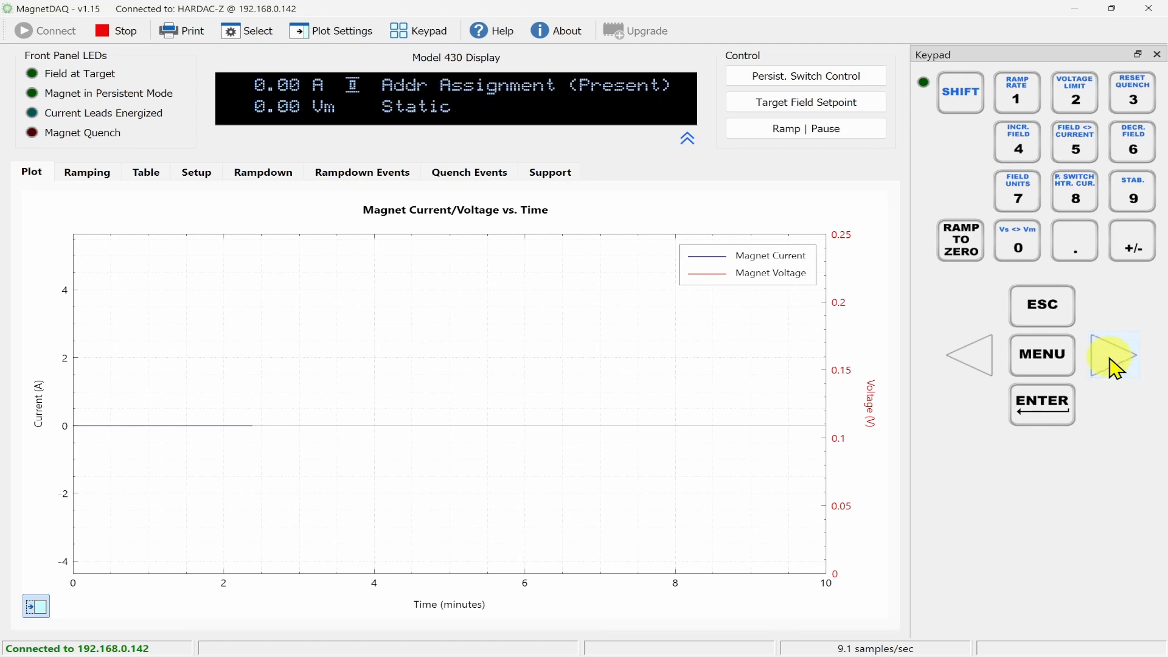
left_click(1111, 360)
left_click(1045, 321)
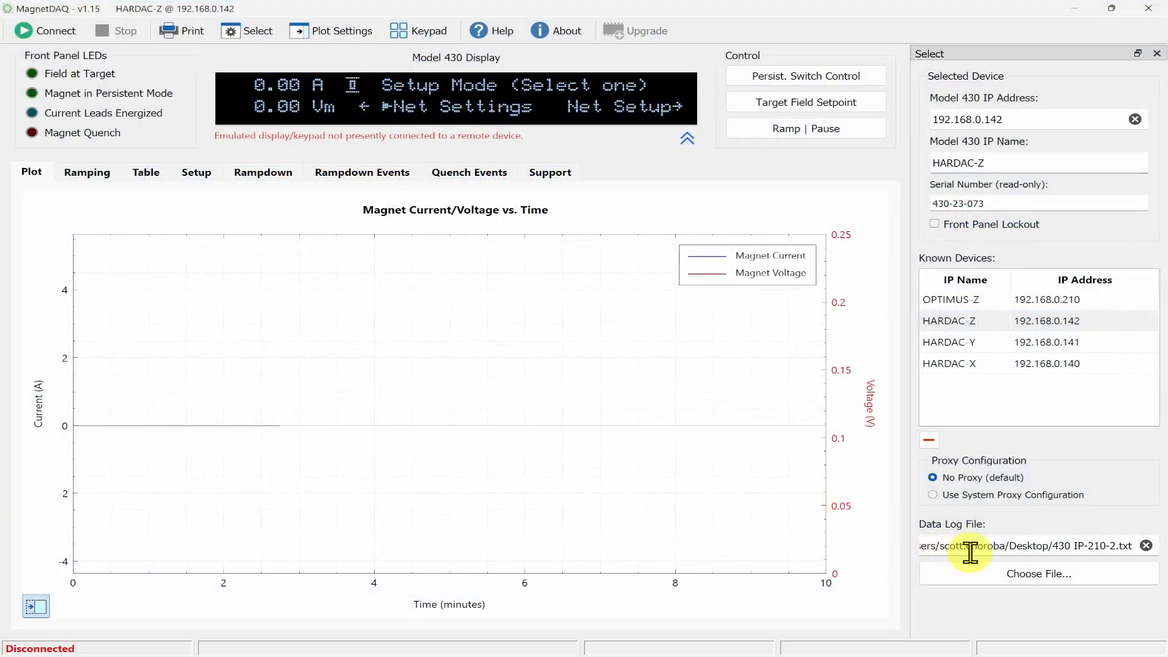
Browse to the Desktop folder when choosing the data log file and cancel without picking one.
left_click(972, 548)
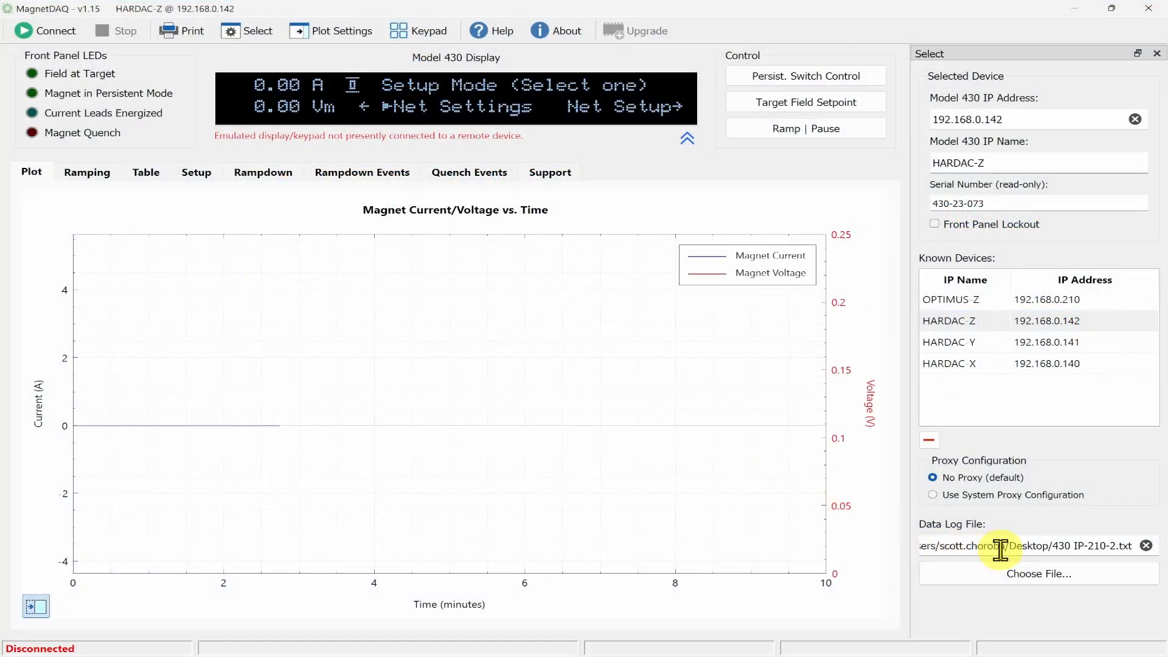
left_click(1020, 575)
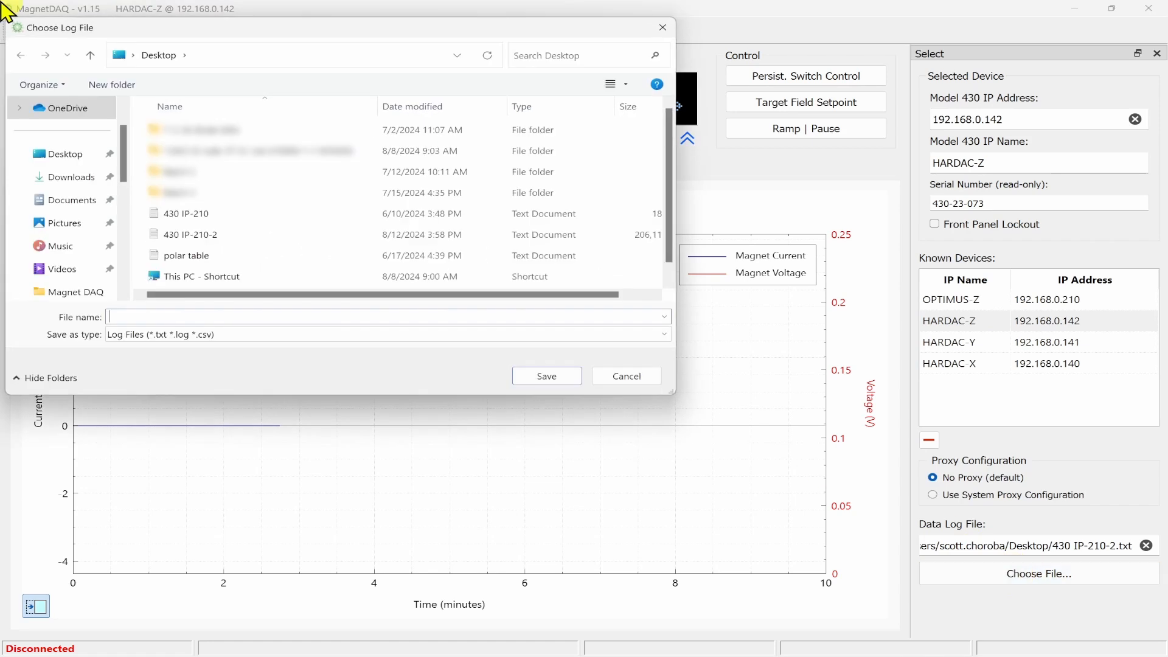
left_click(81, 153)
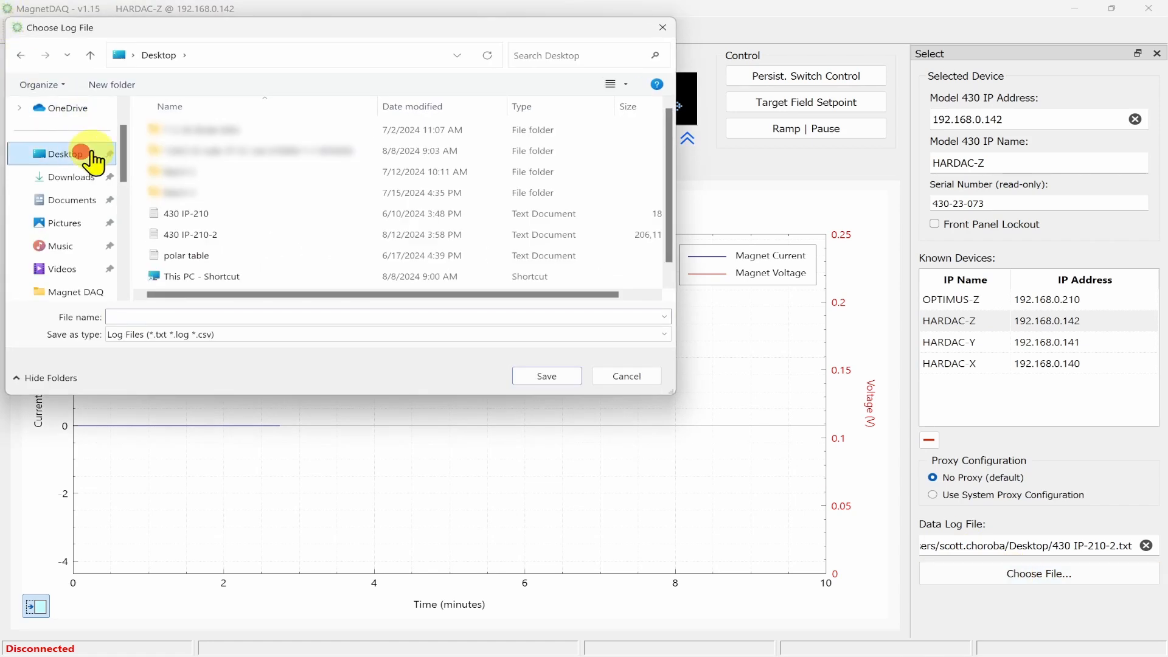
left_click(569, 381)
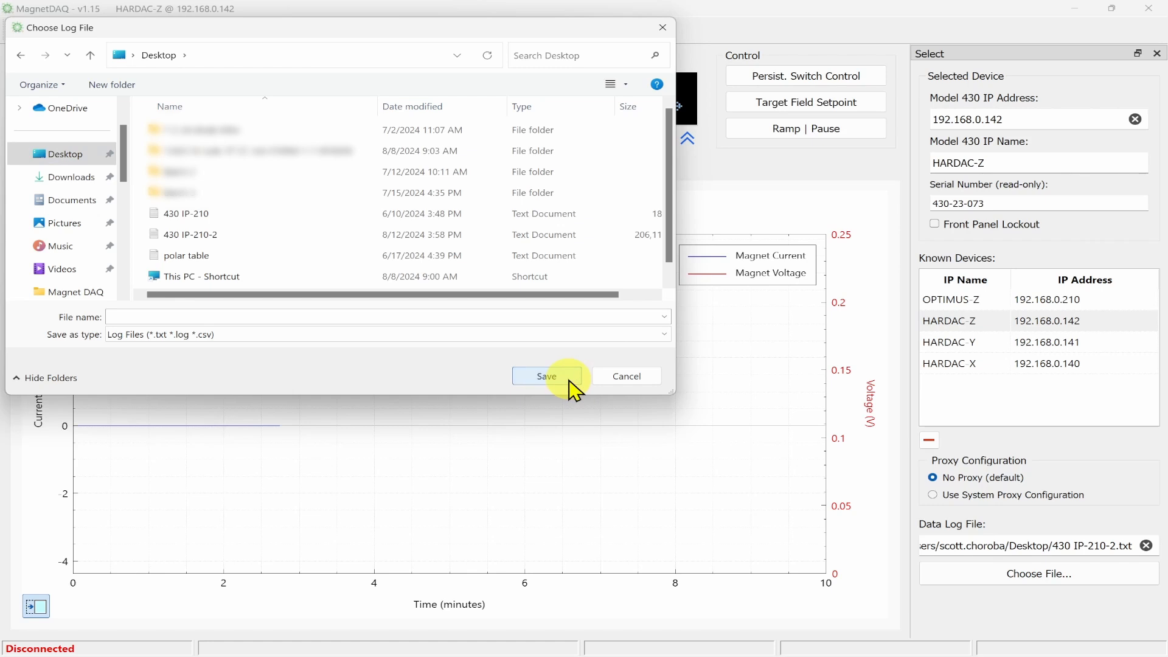
left_click(632, 380)
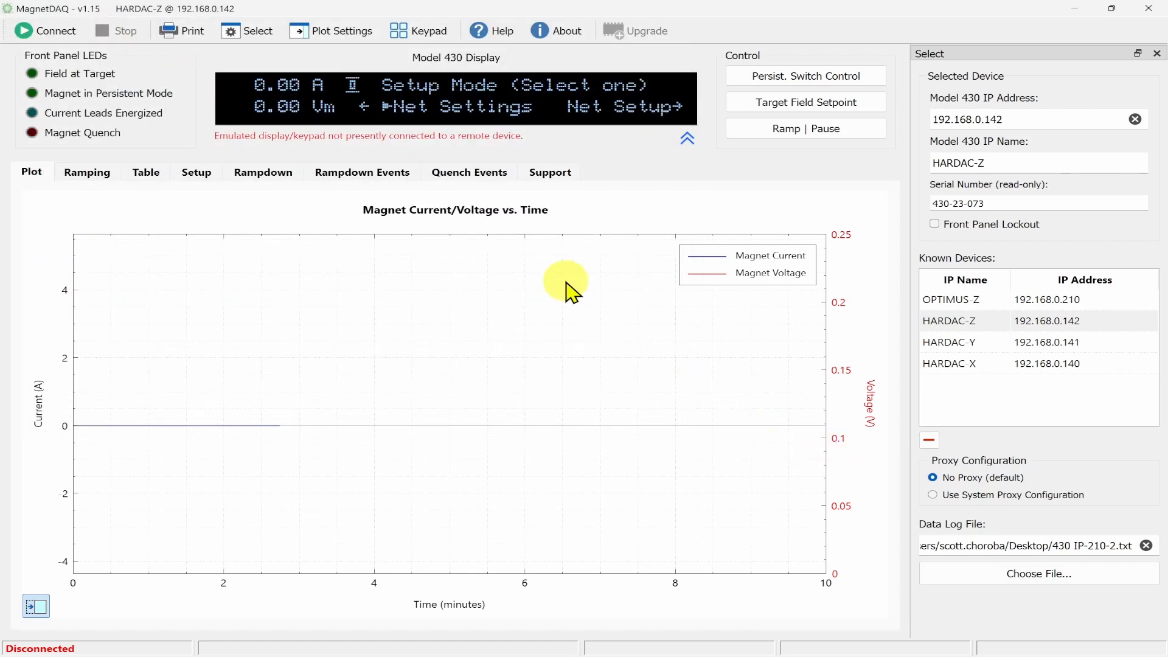
Clear the data log file path so that no log file is assigned.
triple_click(1089, 545)
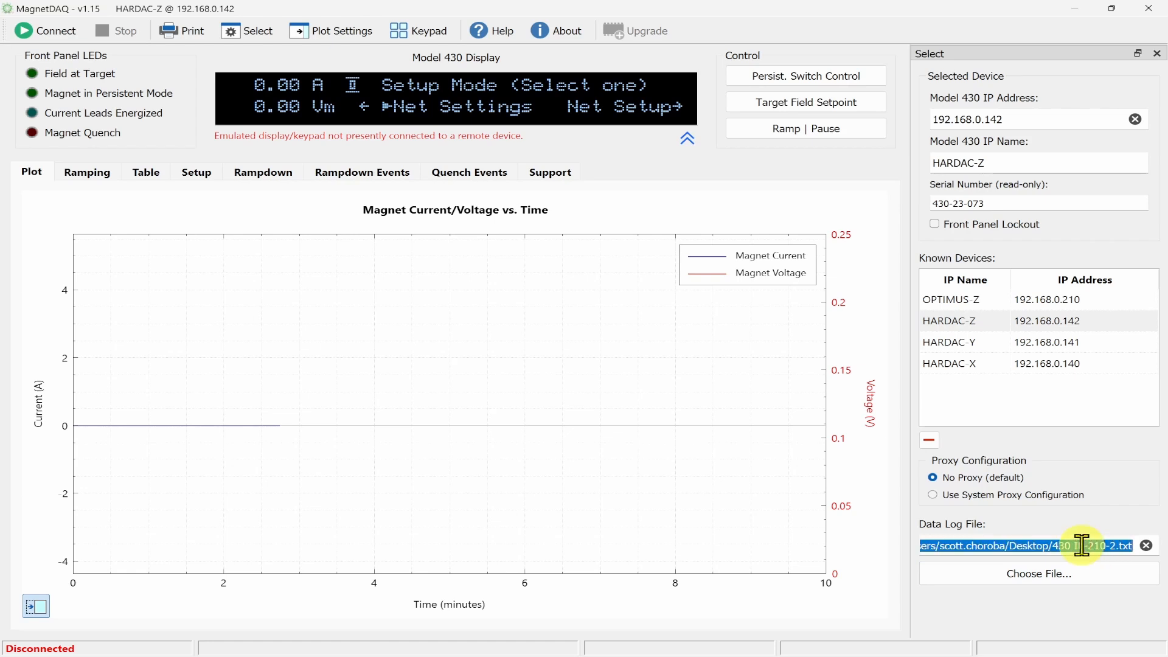
key("Delete")
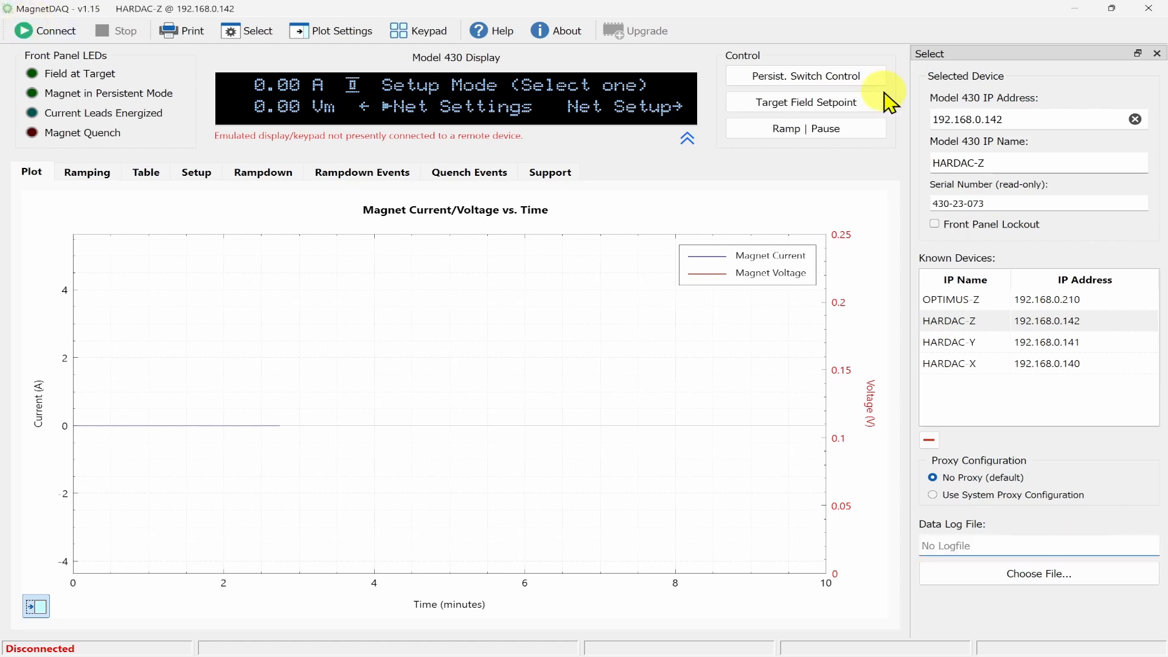
Re-enter the Model 430 IP address as 192.168.0.142 and connect to the device.
left_click(1024, 115)
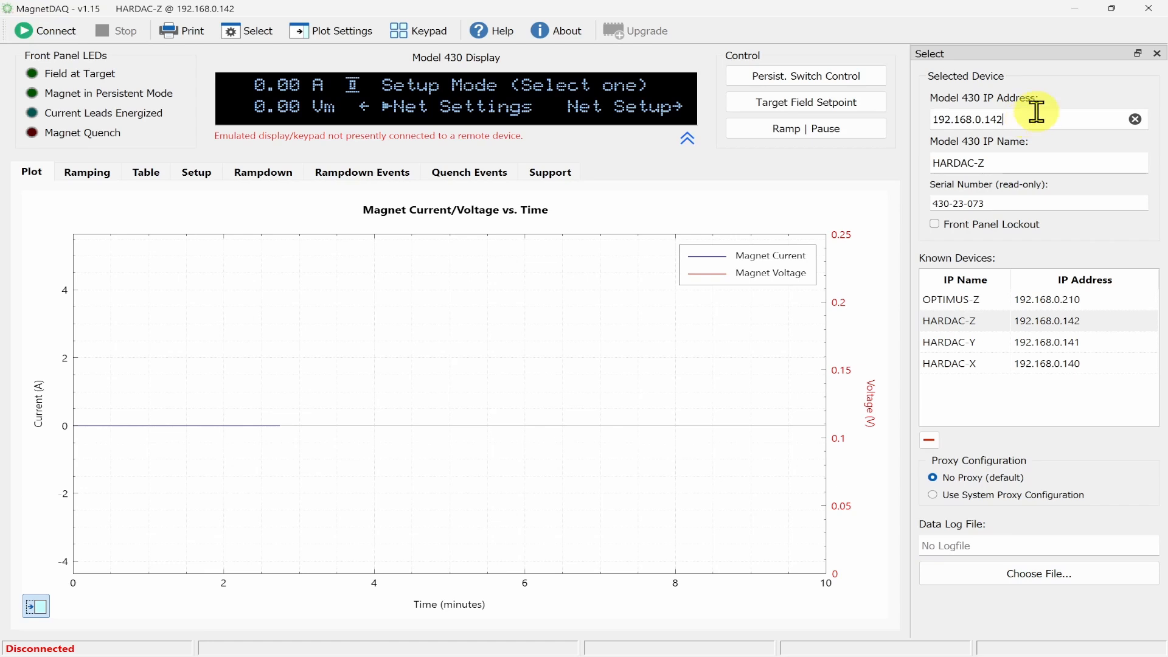
key("BackSpace")
key("BackSpace")
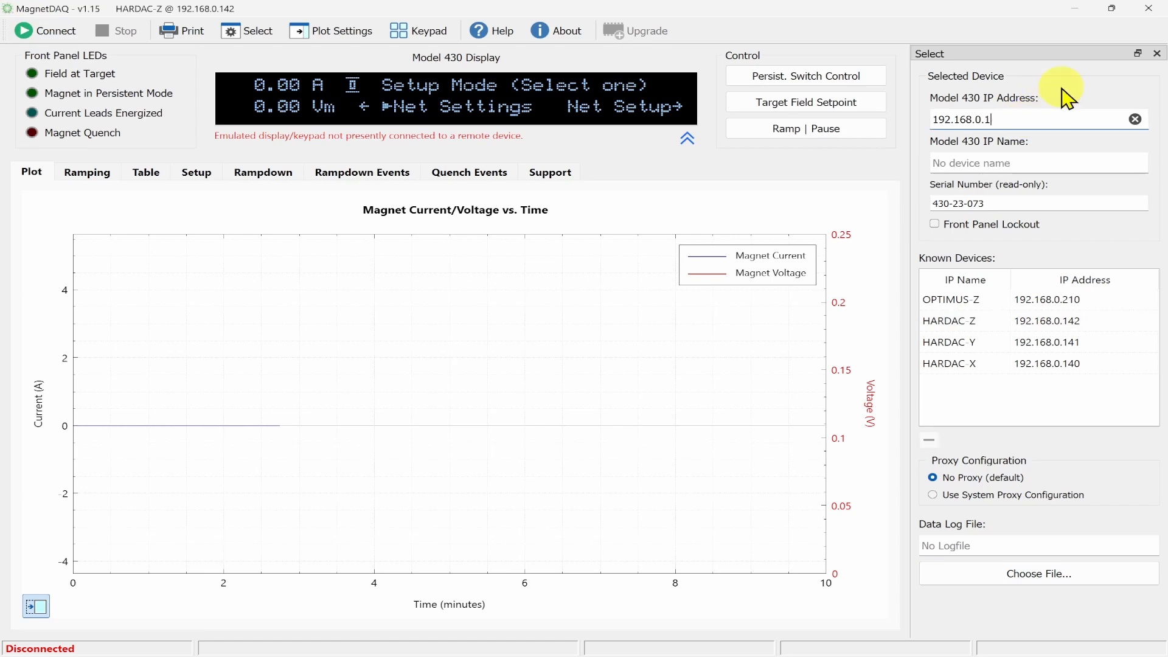
type("42")
left_click(73, 35)
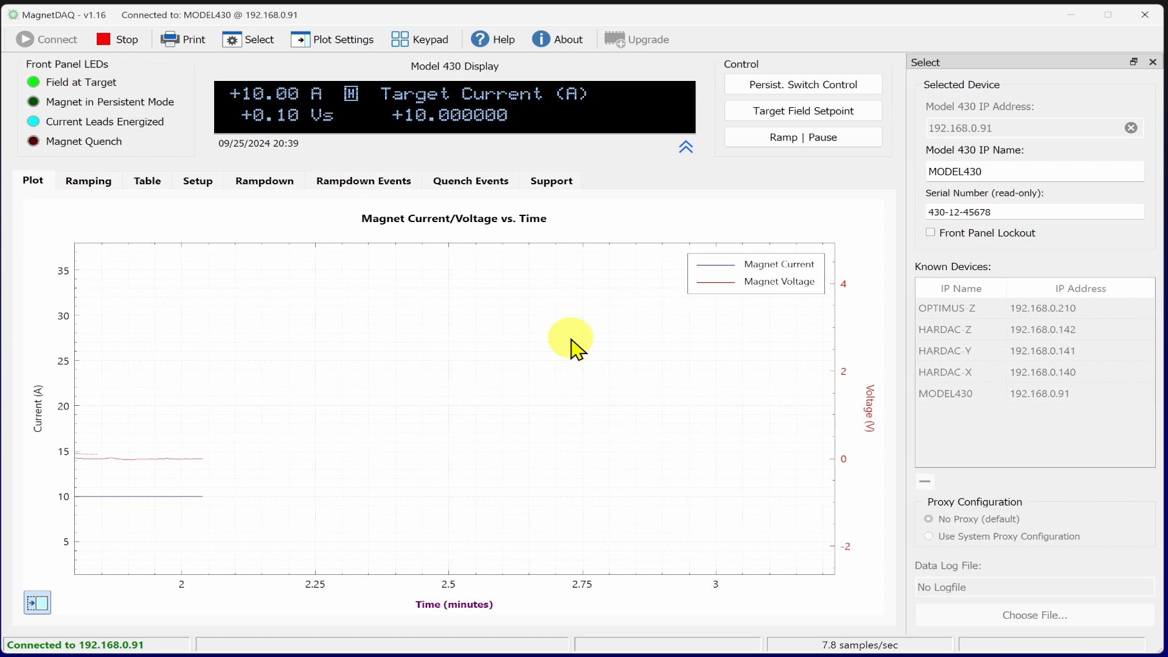
Show the plot settings and add the Supply Voltage (V) trace to the plot.
left_click(351, 43)
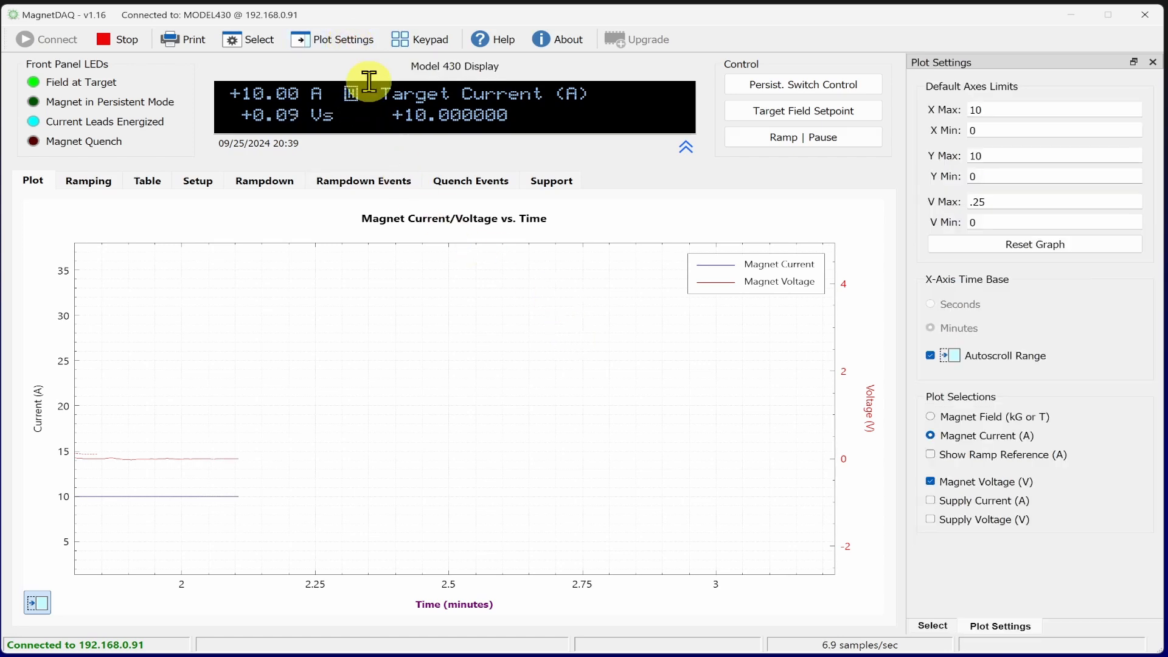
left_click(987, 520)
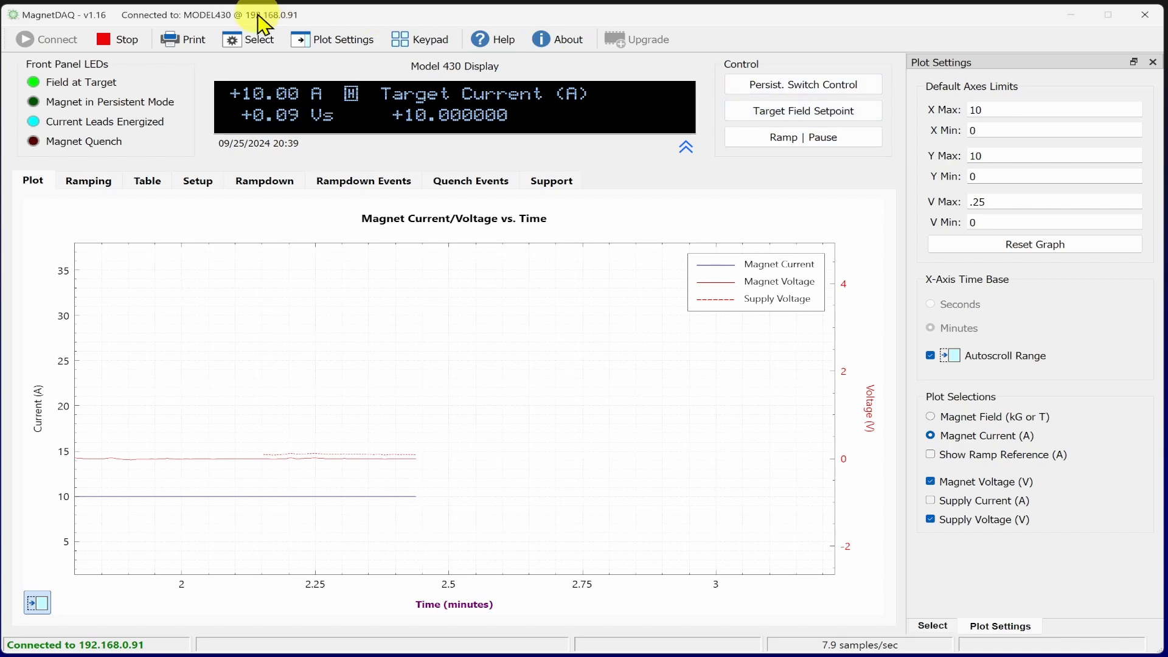
Set the target current to 15 A with the remote keypad and close the keypad.
left_click(416, 39)
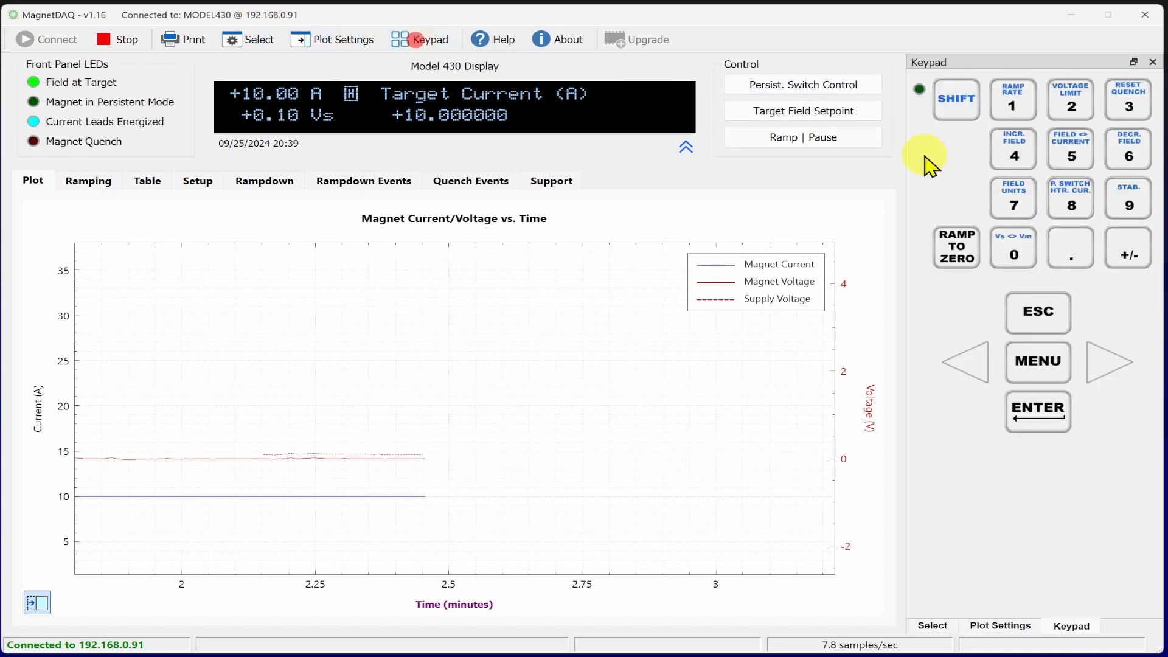
left_click(1014, 108)
left_click(1071, 161)
left_click(1027, 413)
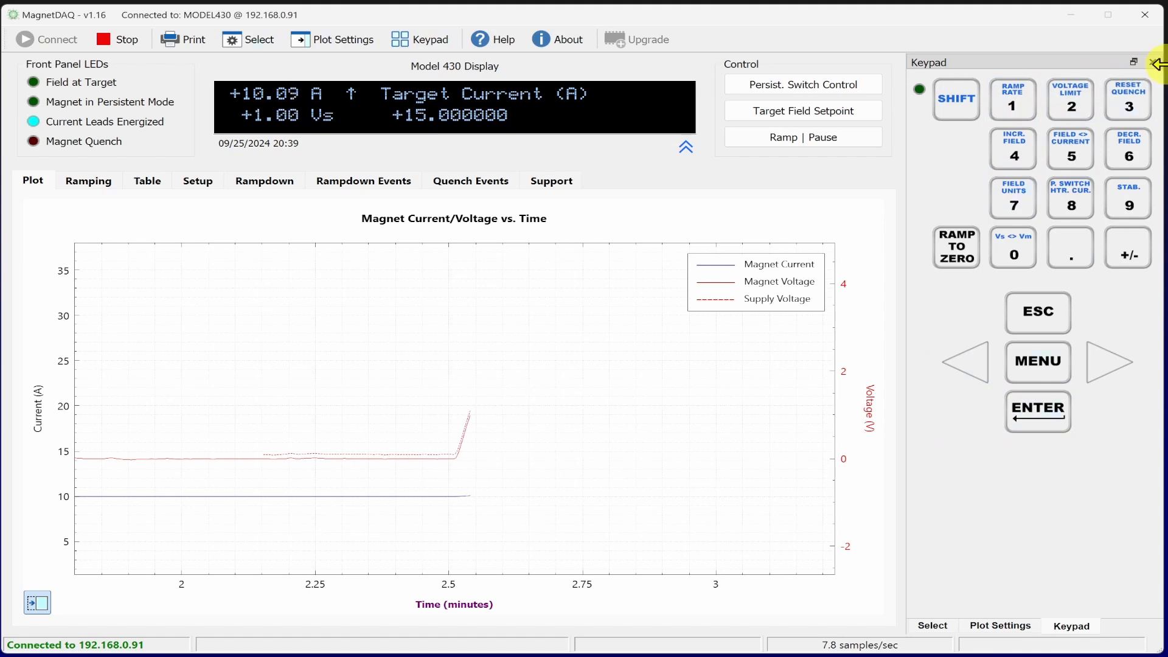
left_click(1155, 63)
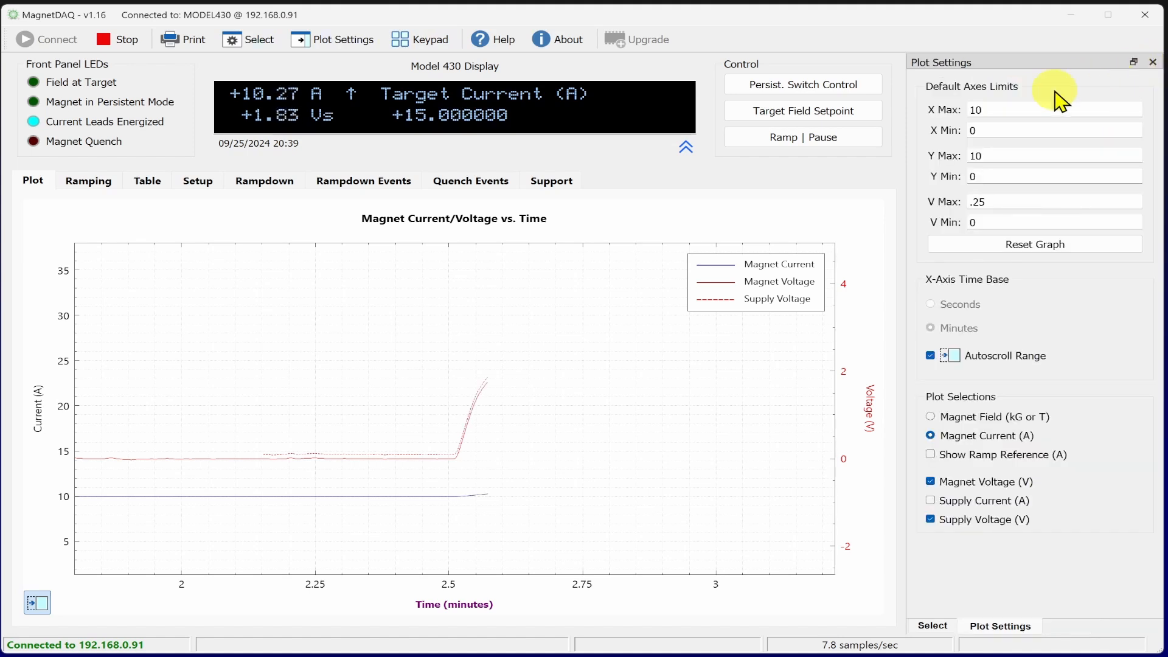
Pan and zoom the plot to examine the magnet current and voltage traces during the ramp.
left_click(639, 404)
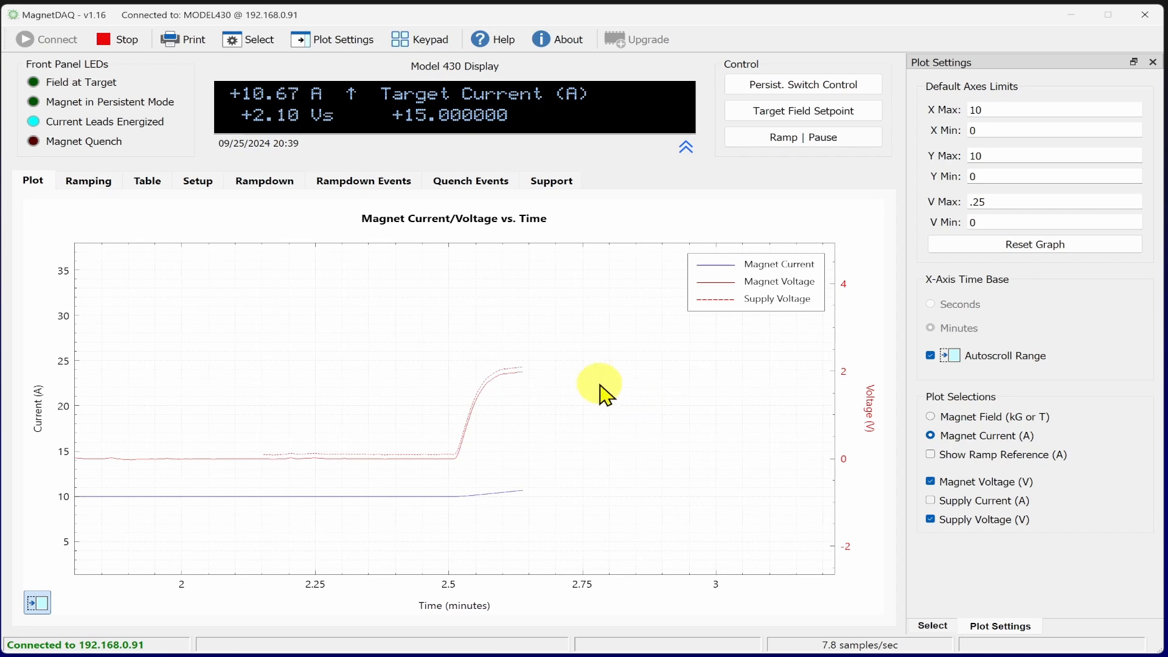
left_click(566, 382)
left_click_drag(593, 395, 468, 366)
scroll(455, 367, "up", 4)
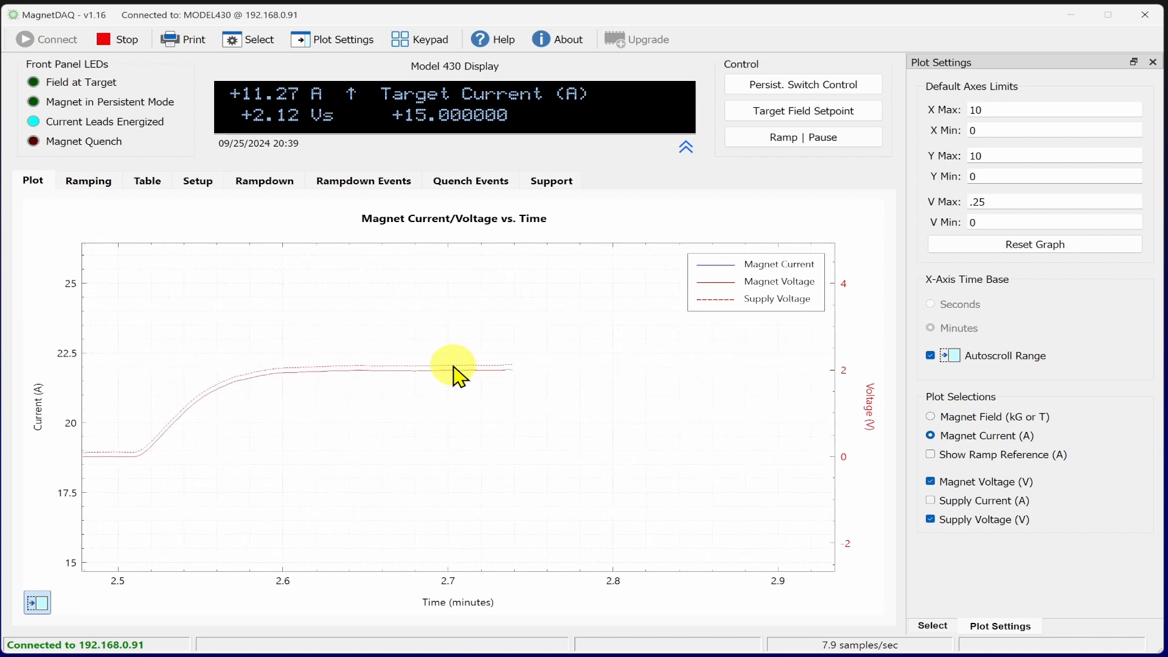
scroll(455, 367, "down", 2)
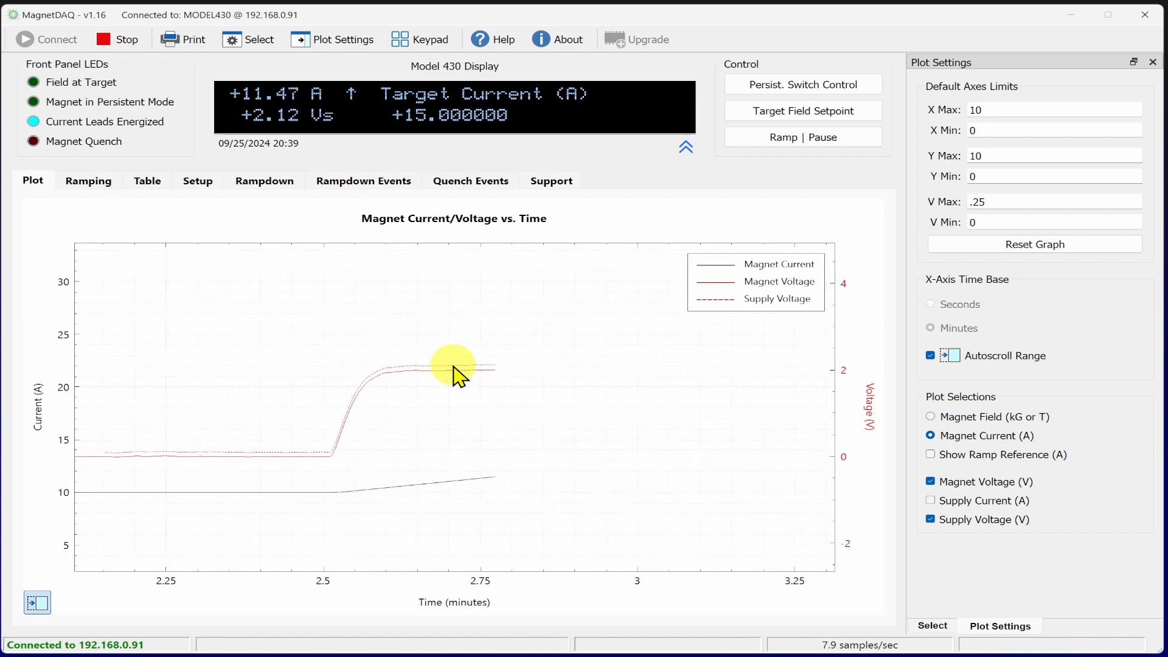
scroll(455, 368, "down", 2)
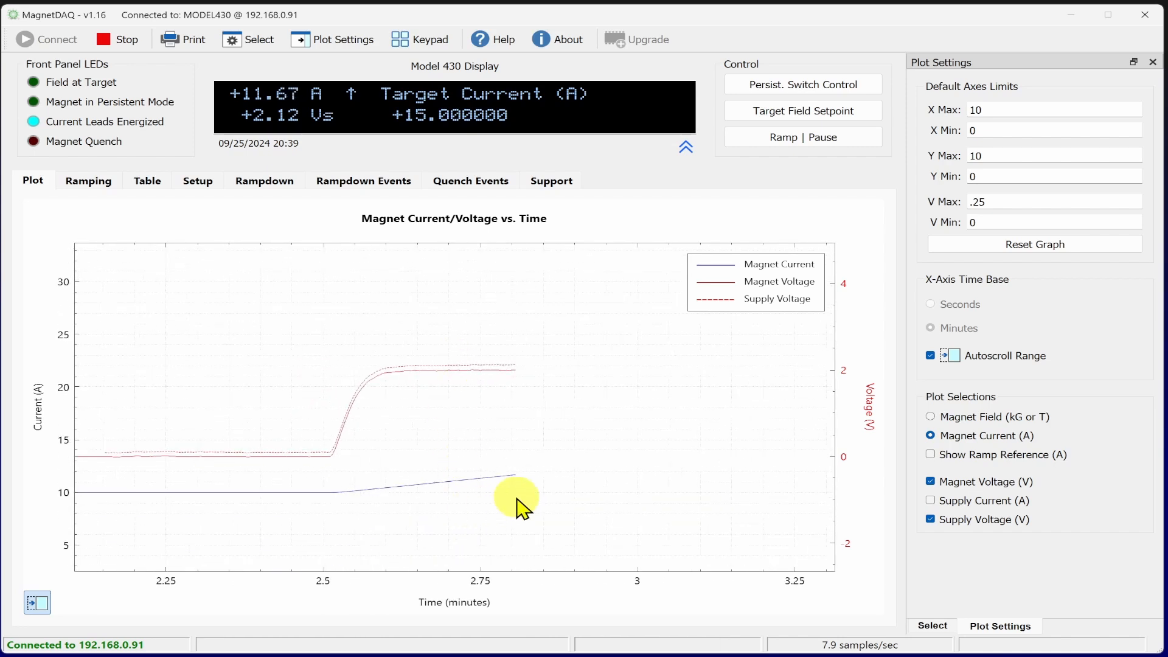
scroll(525, 483, "up", 1)
scroll(527, 484, "up", 3)
scroll(526, 484, "down", 4)
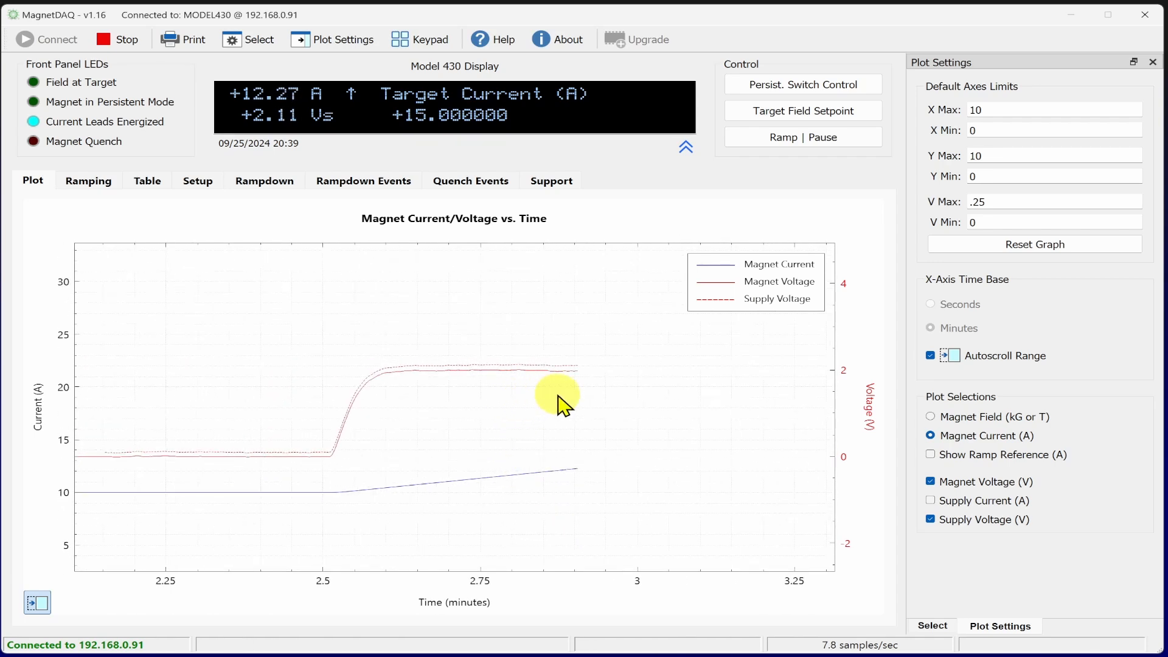
Select only the plot's voltage axis, shift its range independently of the current axis, and deselect it.
left_click(842, 370)
left_click_drag(843, 370, 600, 371)
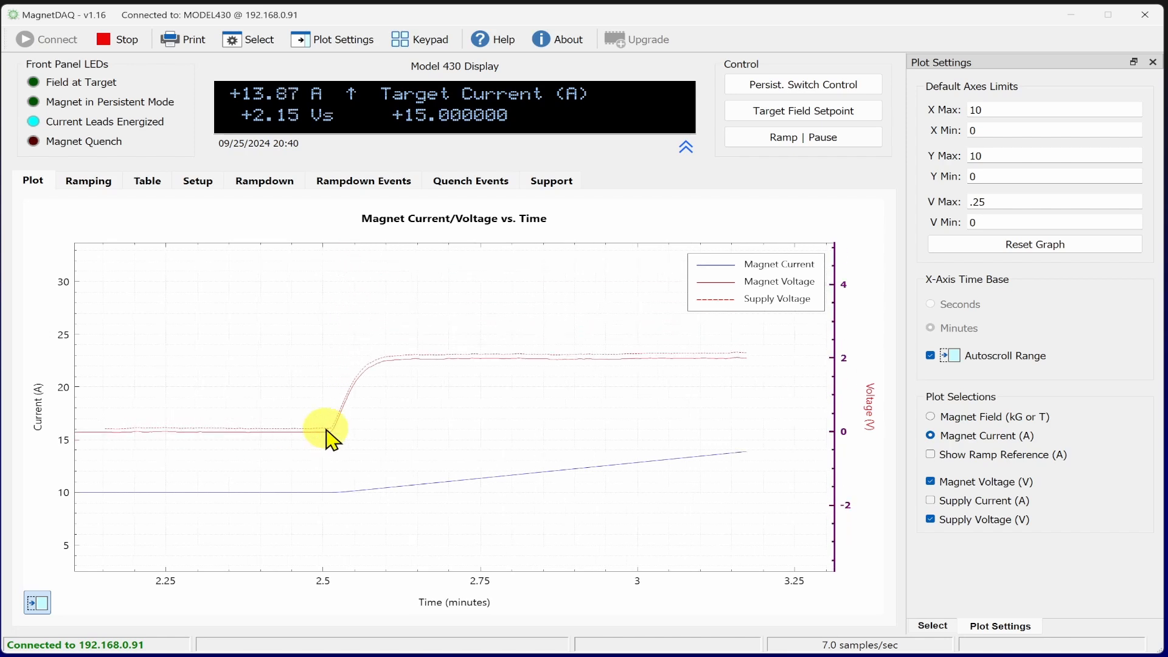
left_click(599, 411)
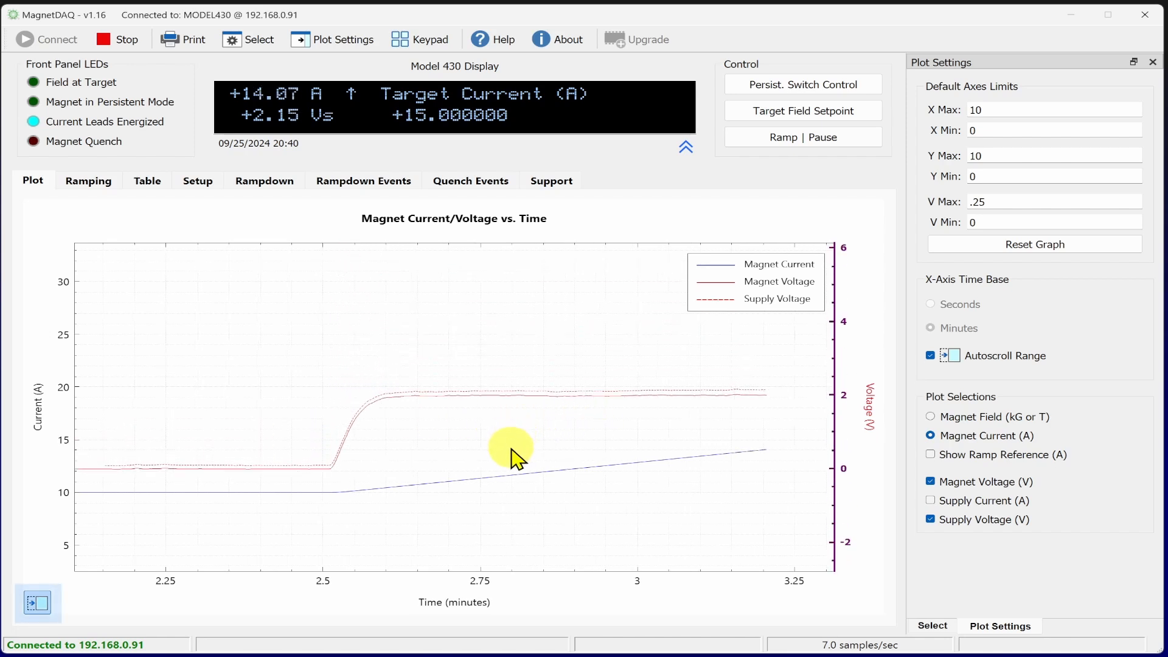
left_click(645, 421)
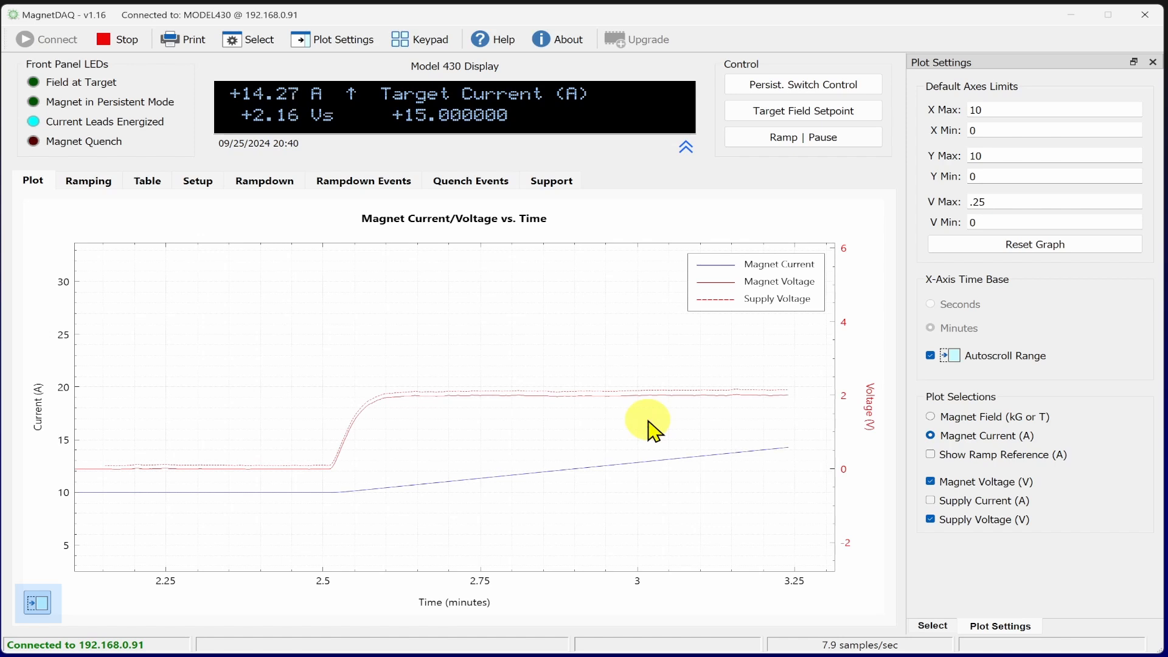
Turn off autoscroll, pan the plot back to the start of the current ramp, and turn autoscroll on again.
left_click_drag(648, 426, 584, 425)
left_click(42, 604)
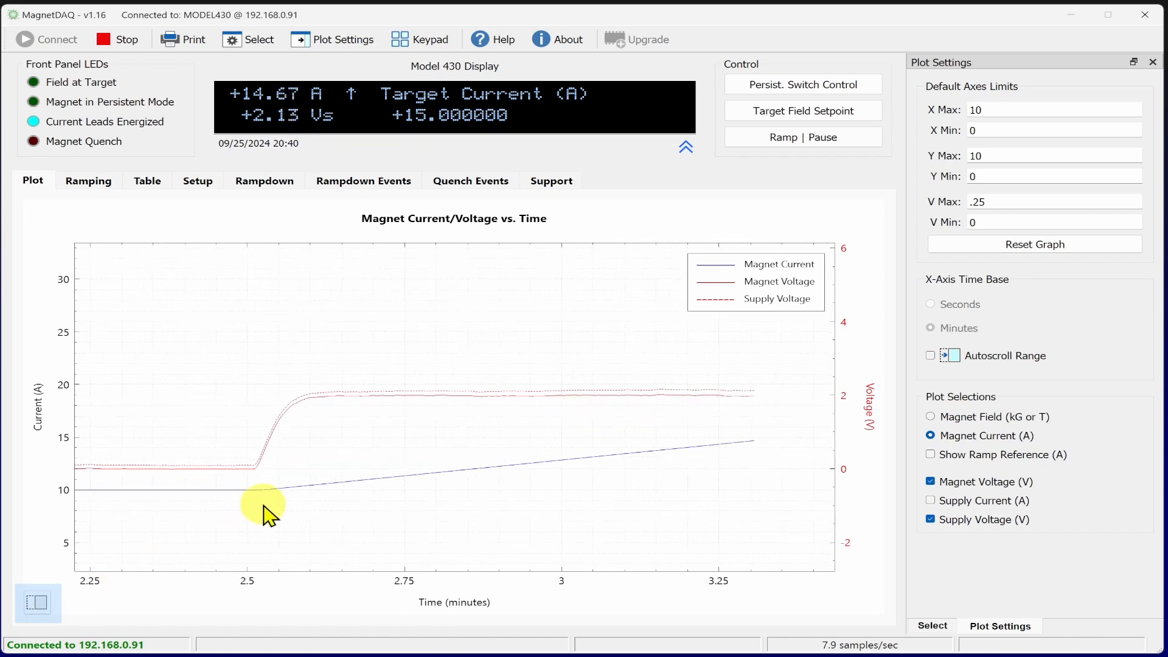
left_click_drag(264, 506, 451, 514)
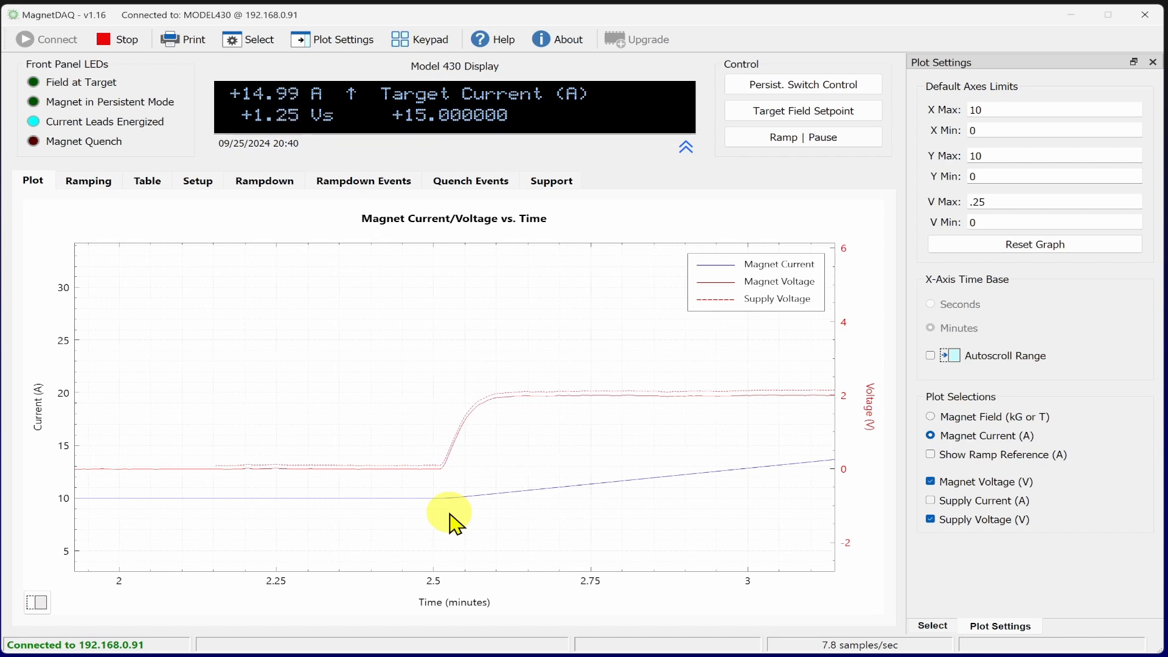
left_click(36, 602)
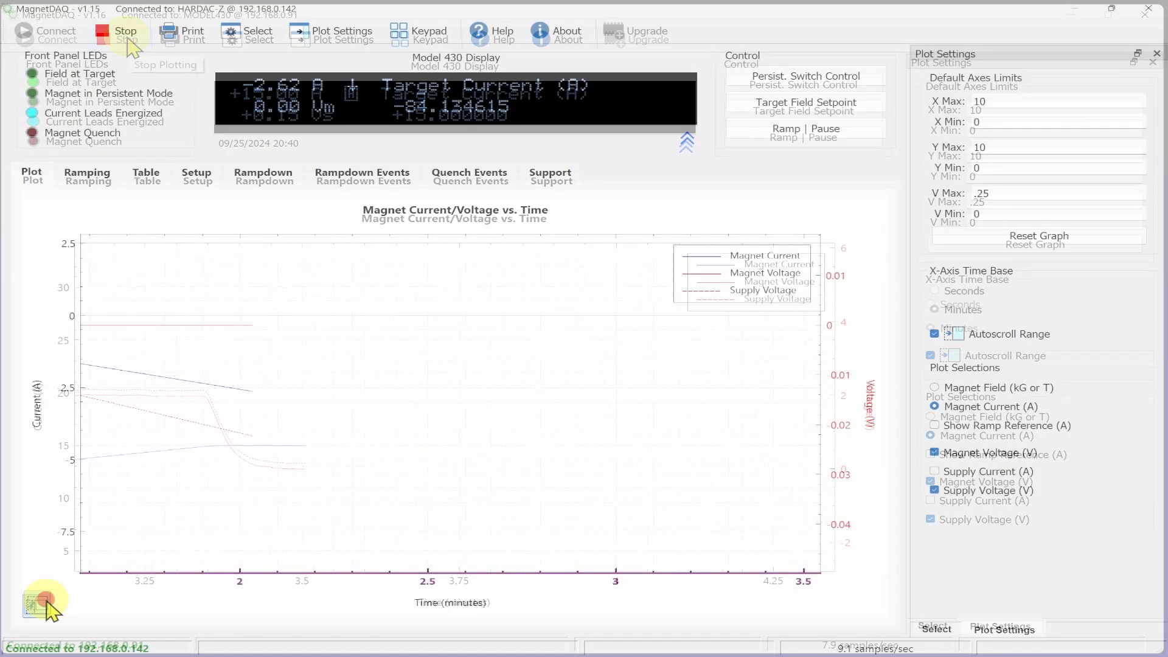
Show the remote keypad, and view the About Magnet-DAQ information before closing it.
left_click(415, 38)
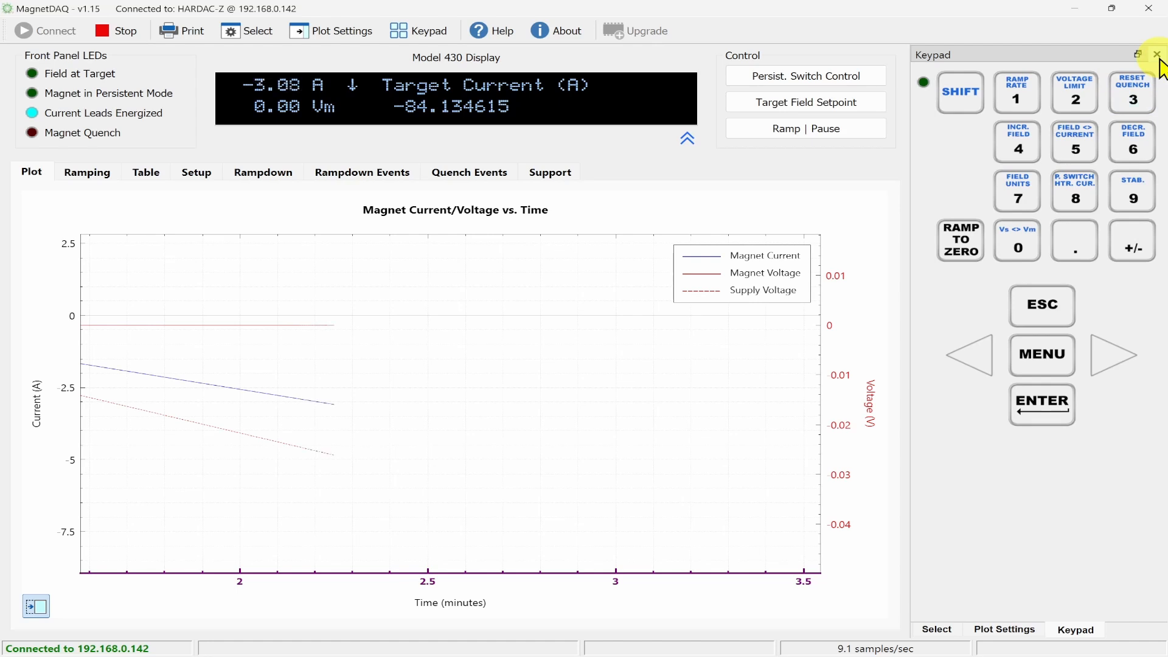
left_click(568, 34)
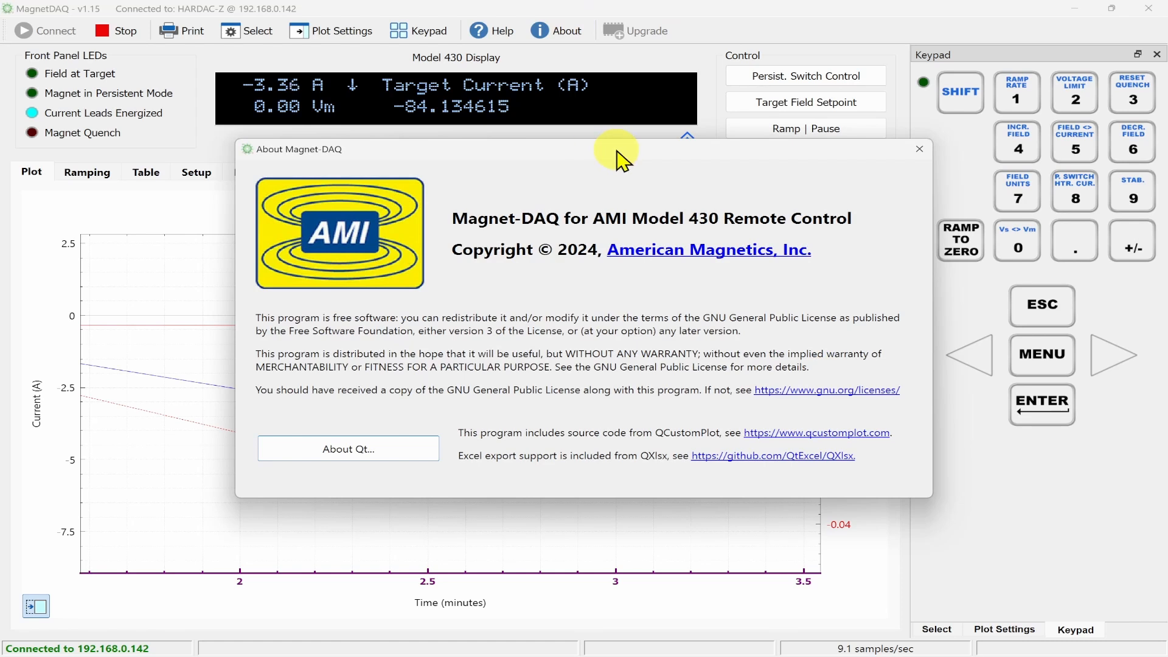
left_click(919, 149)
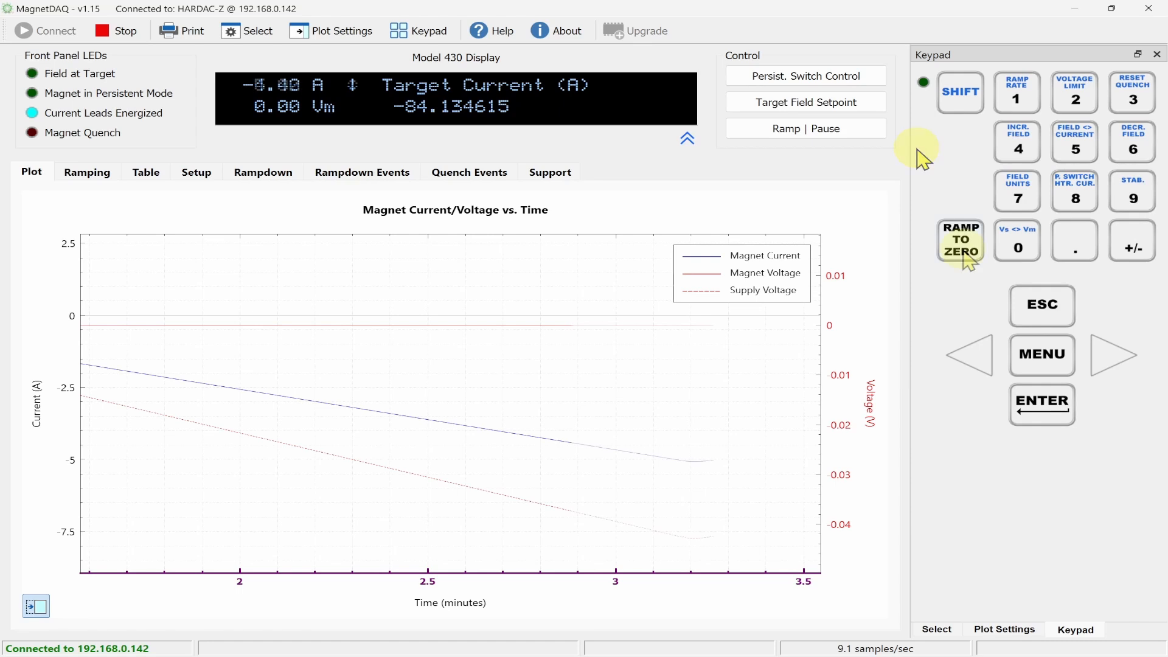
Ramp the magnet to zero from the remote keypad and close all the docked side panels.
left_click(961, 241)
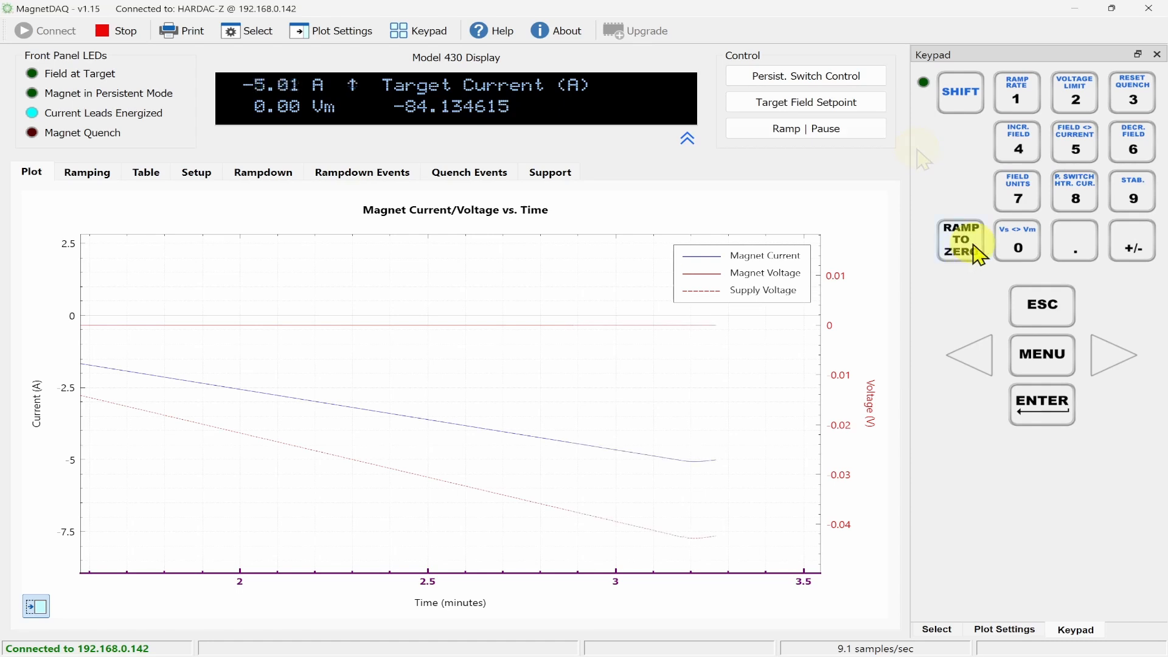
left_click(1158, 54)
left_click(1159, 55)
left_click(1158, 54)
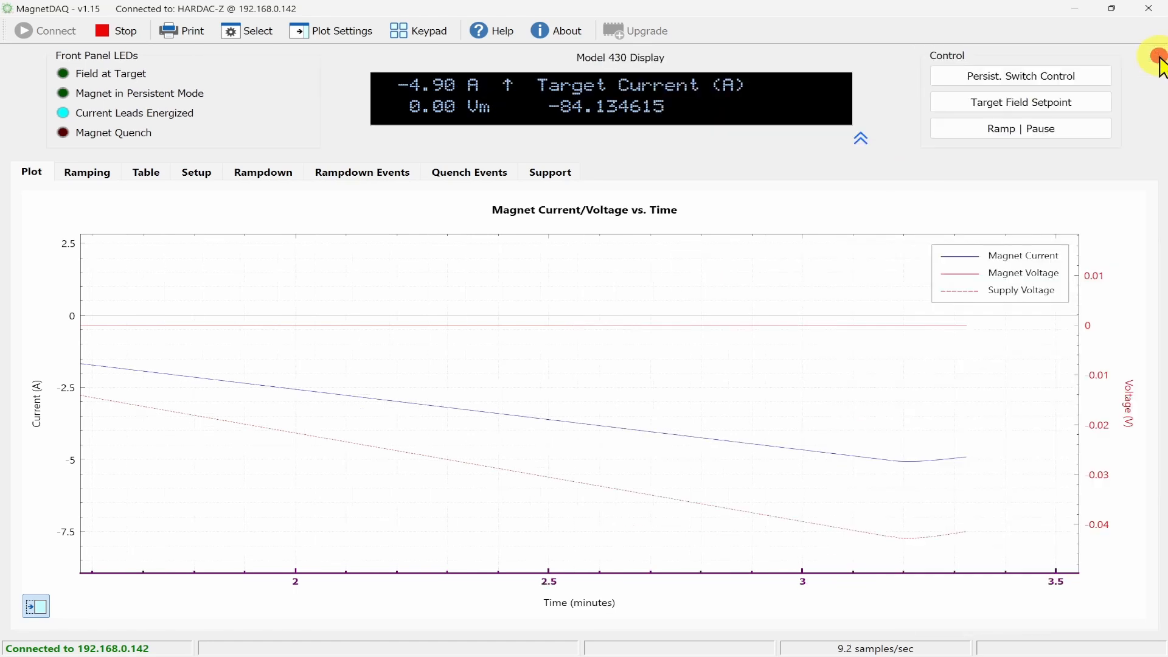
Replace the target setpoint in the ramping settings with 10 A.
left_click(87, 172)
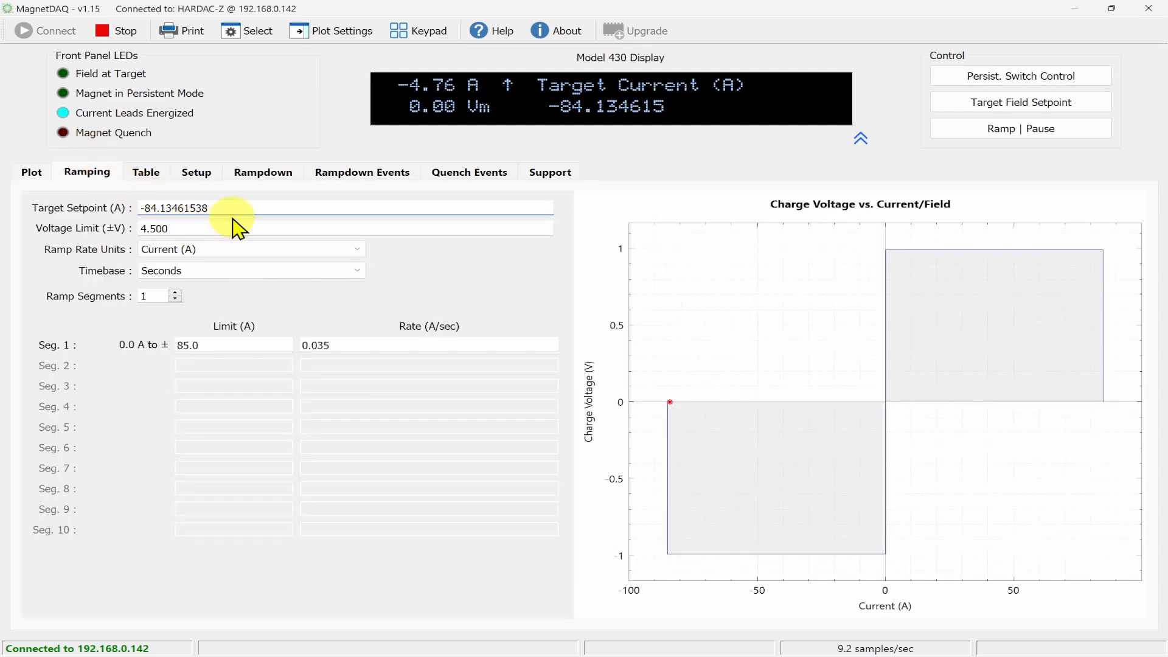
left_click_drag(235, 207, 135, 209)
type("10")
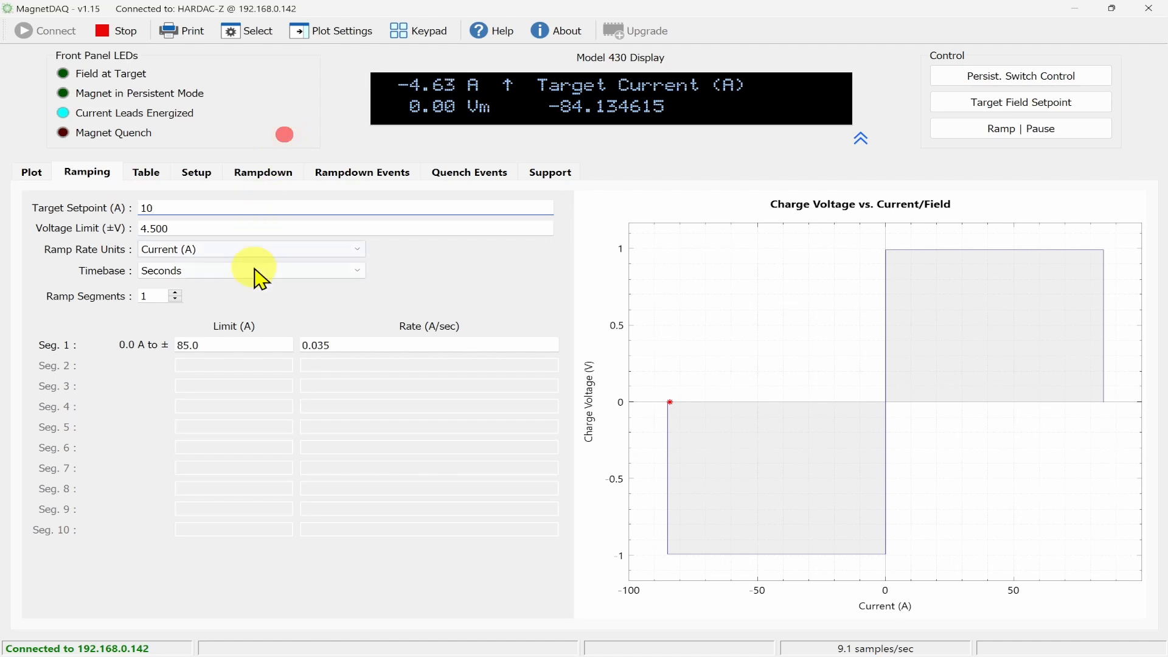
Set the segment 1 ramp rate to 0.5 A/sec, and replace it with 0.005 A/sec.
left_click_drag(345, 343, 281, 329)
key("BackSpace")
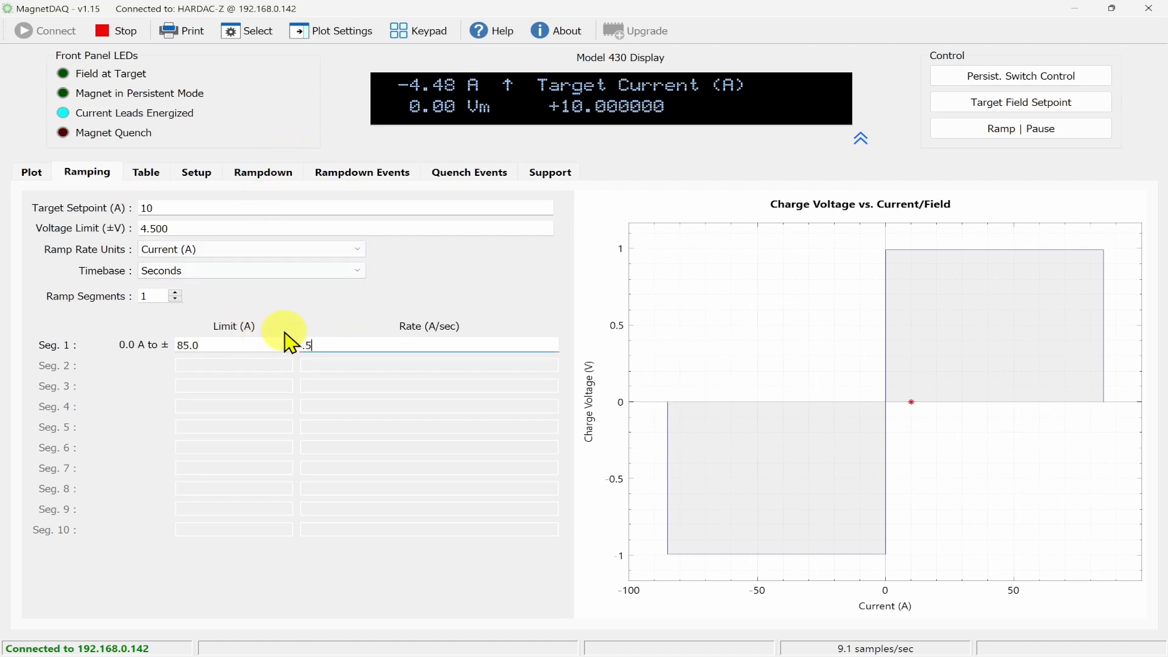
left_click(430, 298)
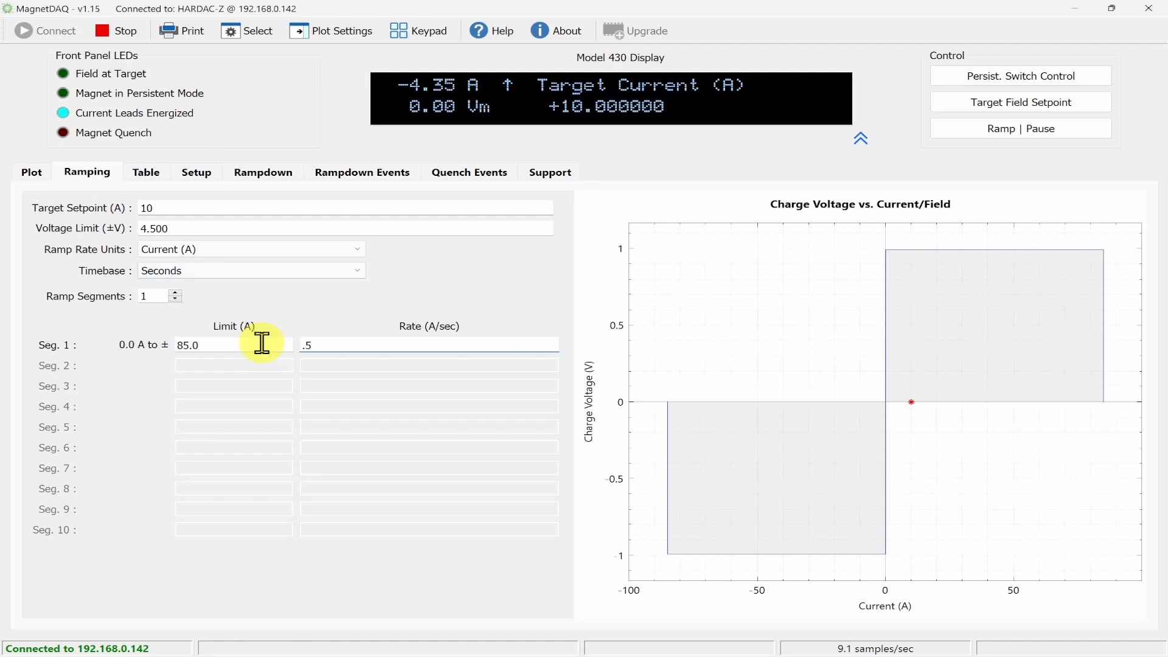
left_click(266, 345)
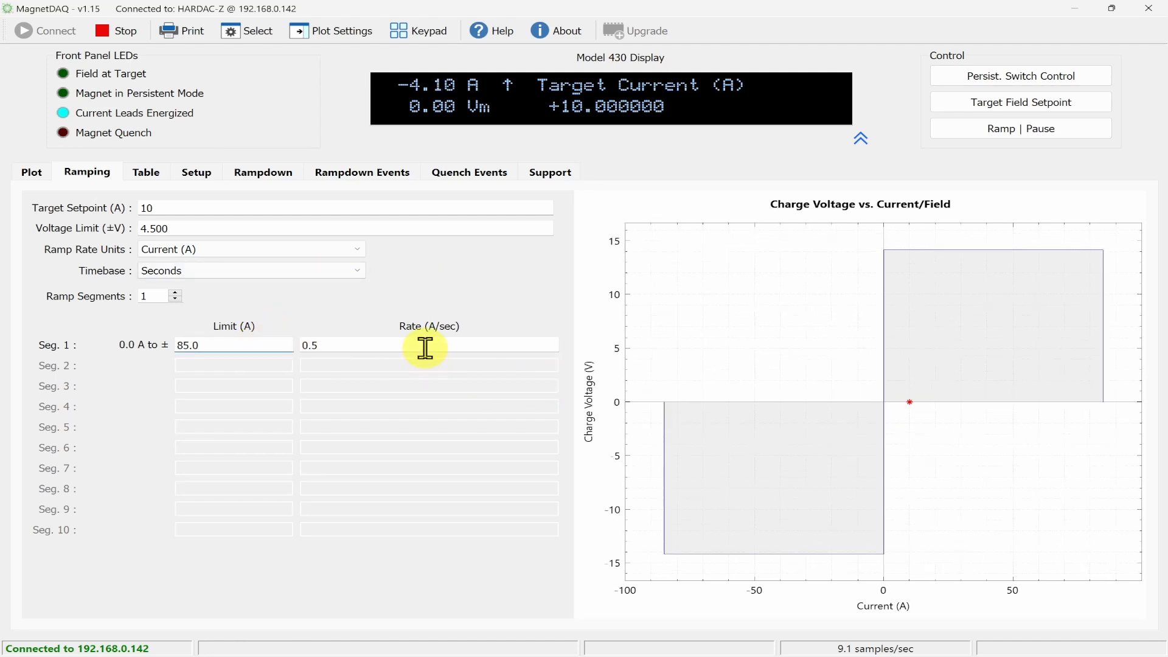
left_click_drag(419, 345, 295, 345)
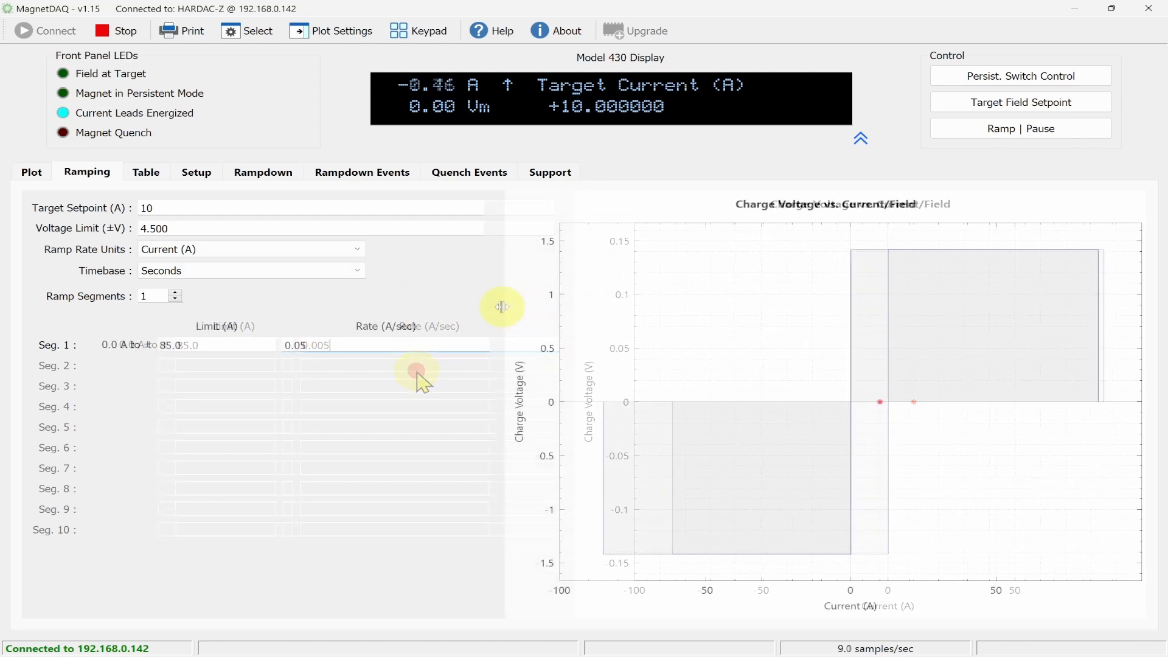
Add a first row to the target table with a target current of 10 A.
left_click(141, 170)
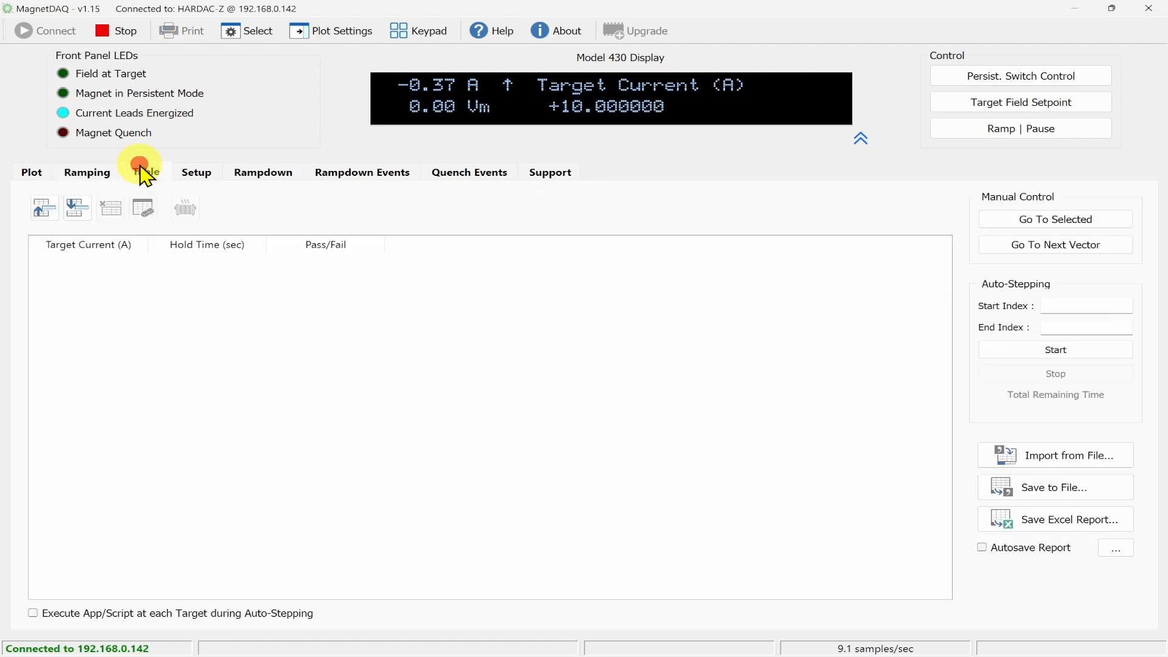
left_click(75, 203)
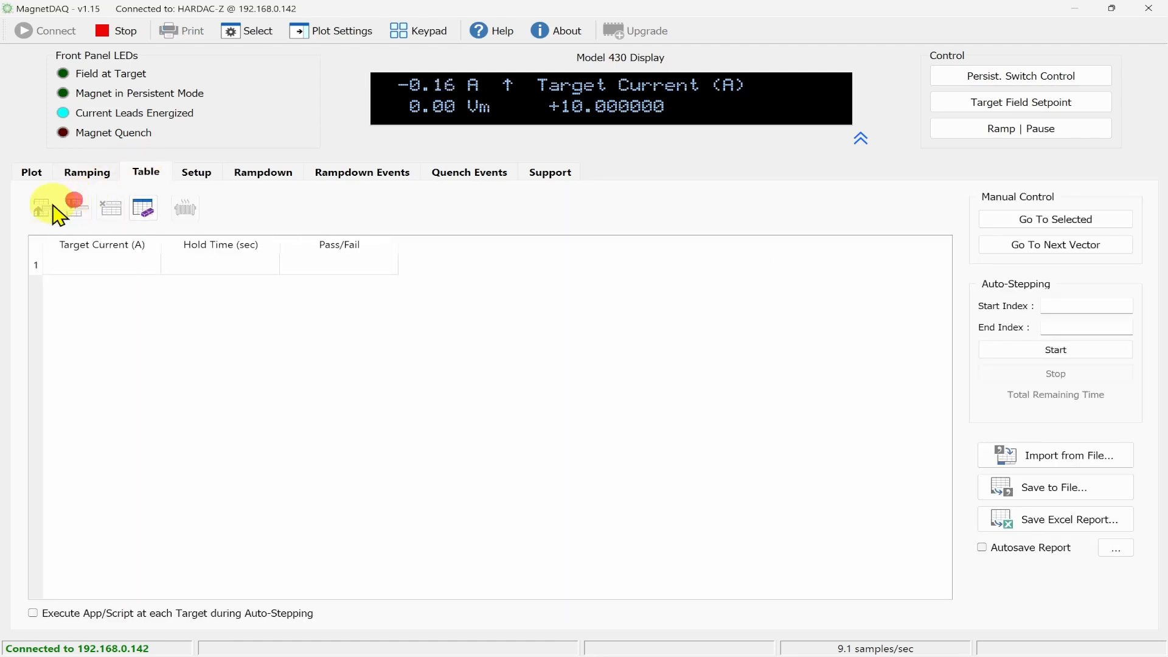
left_click(130, 264)
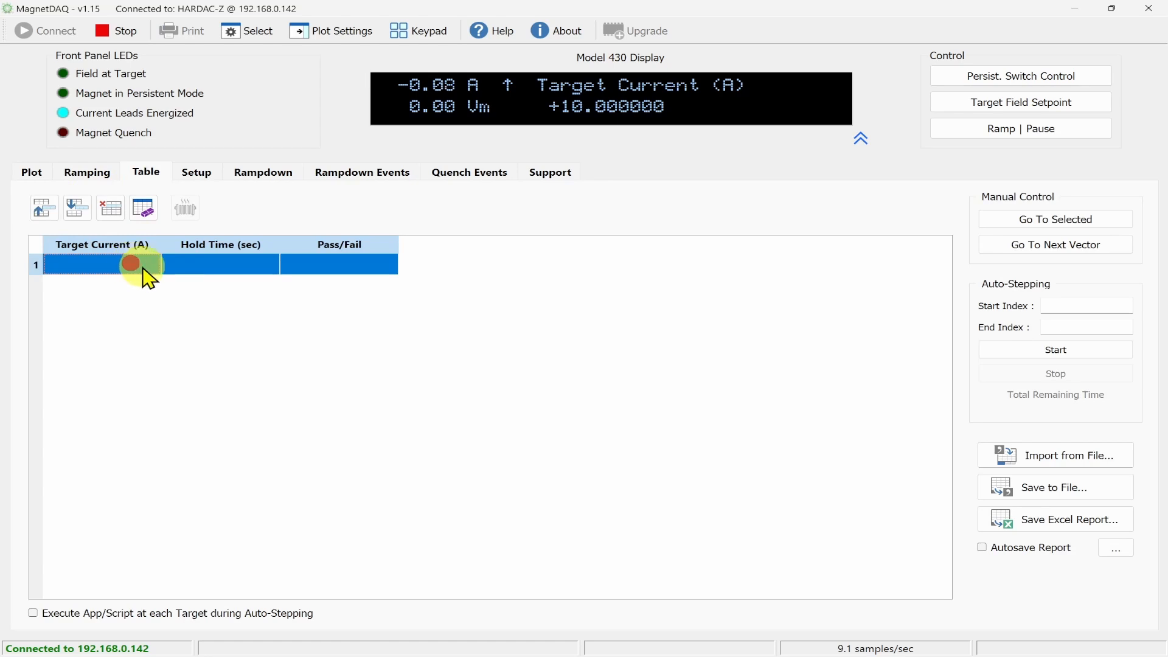
type("10")
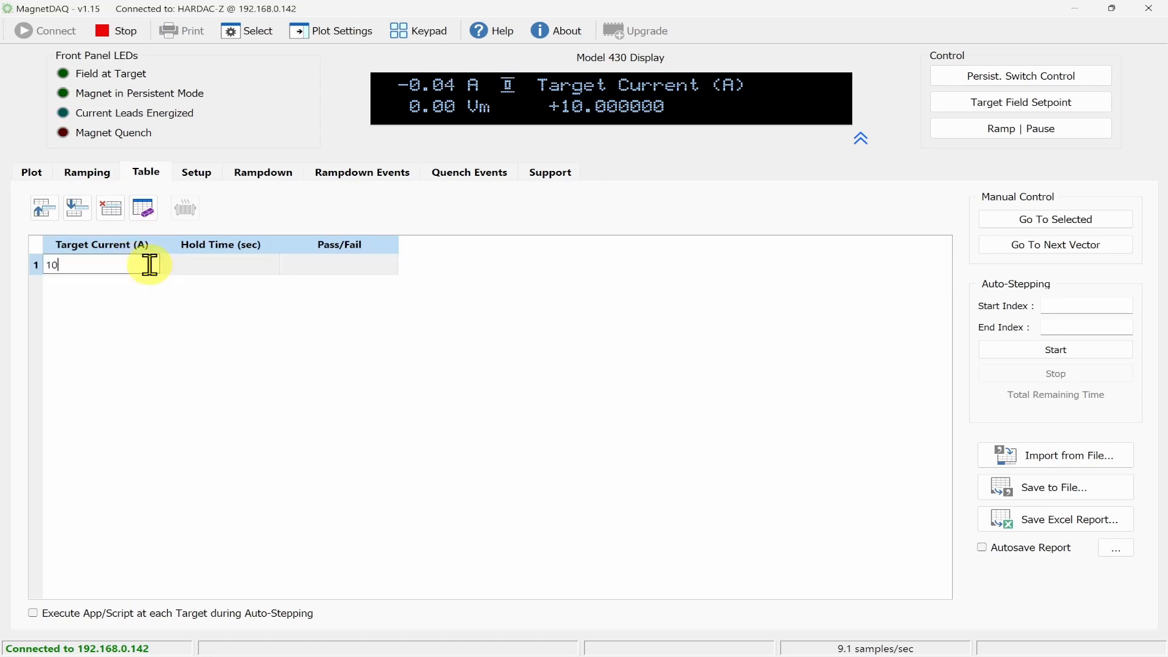
Add a second table row with a target current of 15 A and a 600 sec hold time, plus an empty third row.
left_click(78, 207)
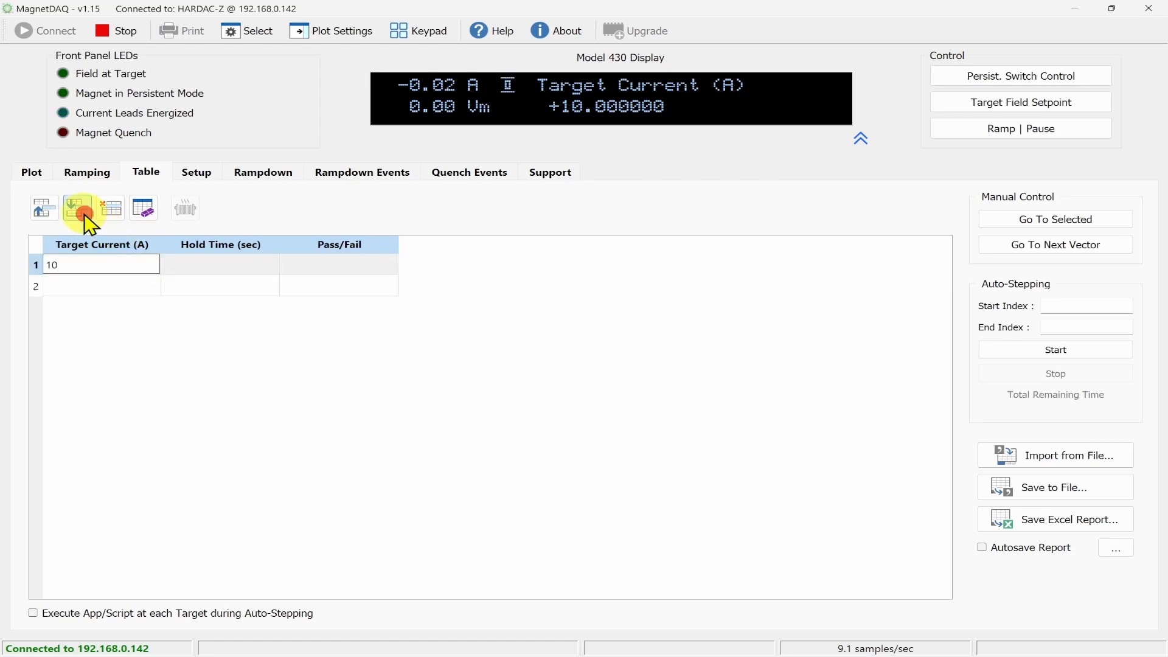
left_click(114, 280)
type("15")
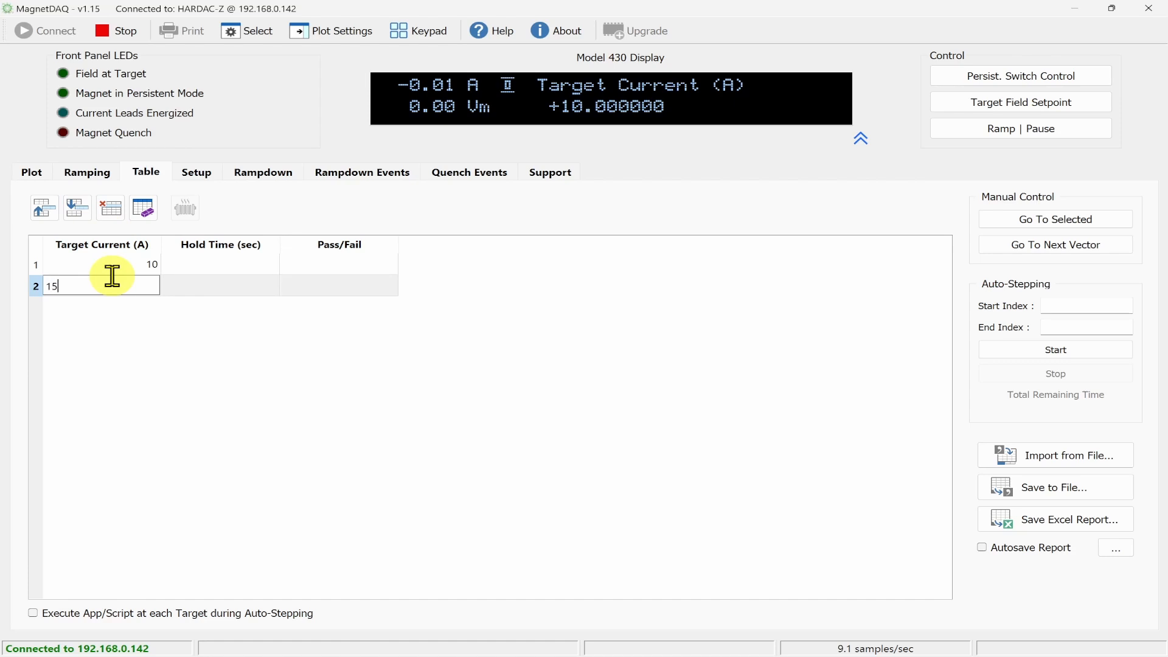
left_click(177, 284)
type("600")
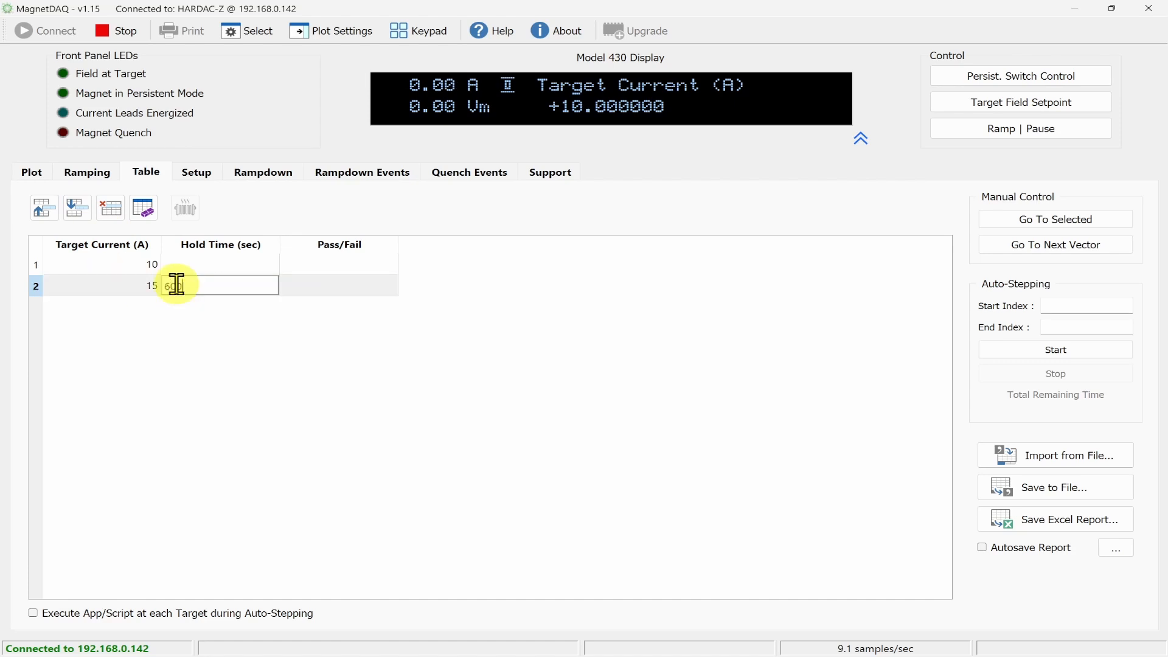
left_click(78, 207)
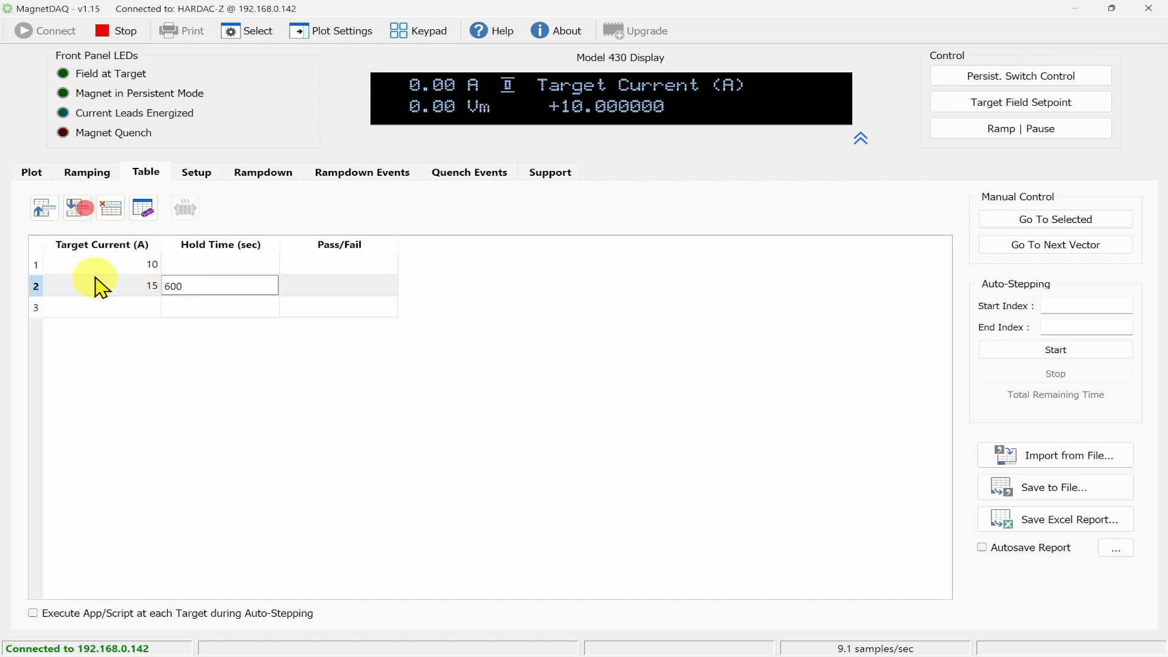
Show the options for executing an app or script at each auto-stepping target, and turn them off again.
left_click(34, 612)
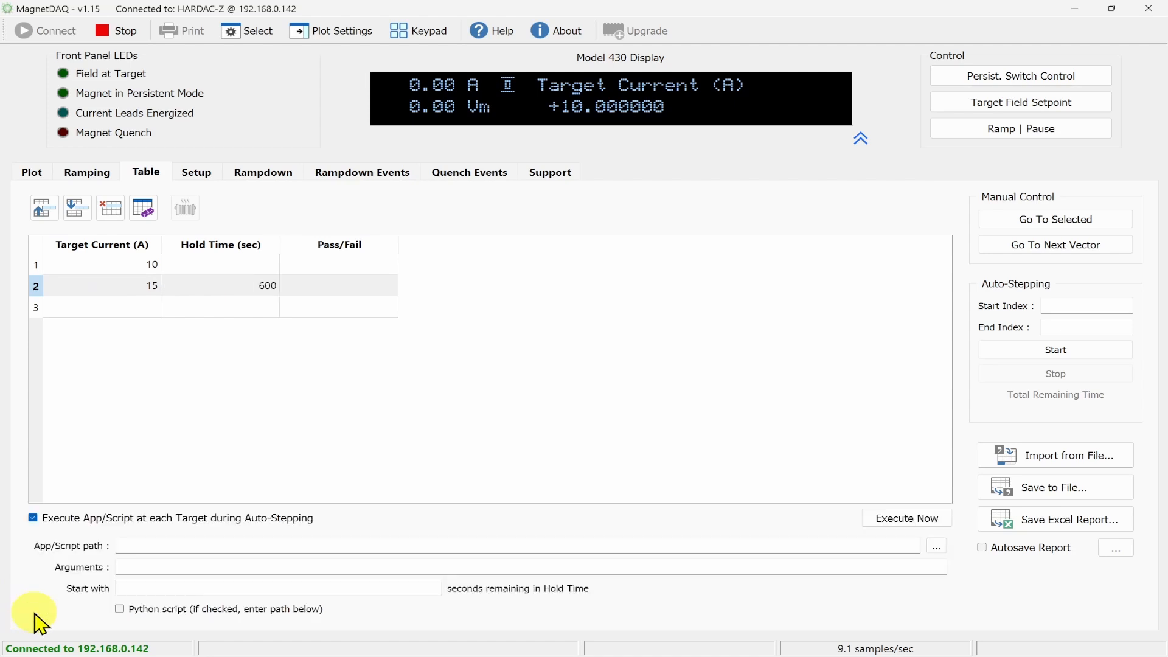
left_click(33, 517)
Open the Magnet-DAQ Help in the browser and read the Table Tab topic under Feature Descriptions.
left_click(492, 31)
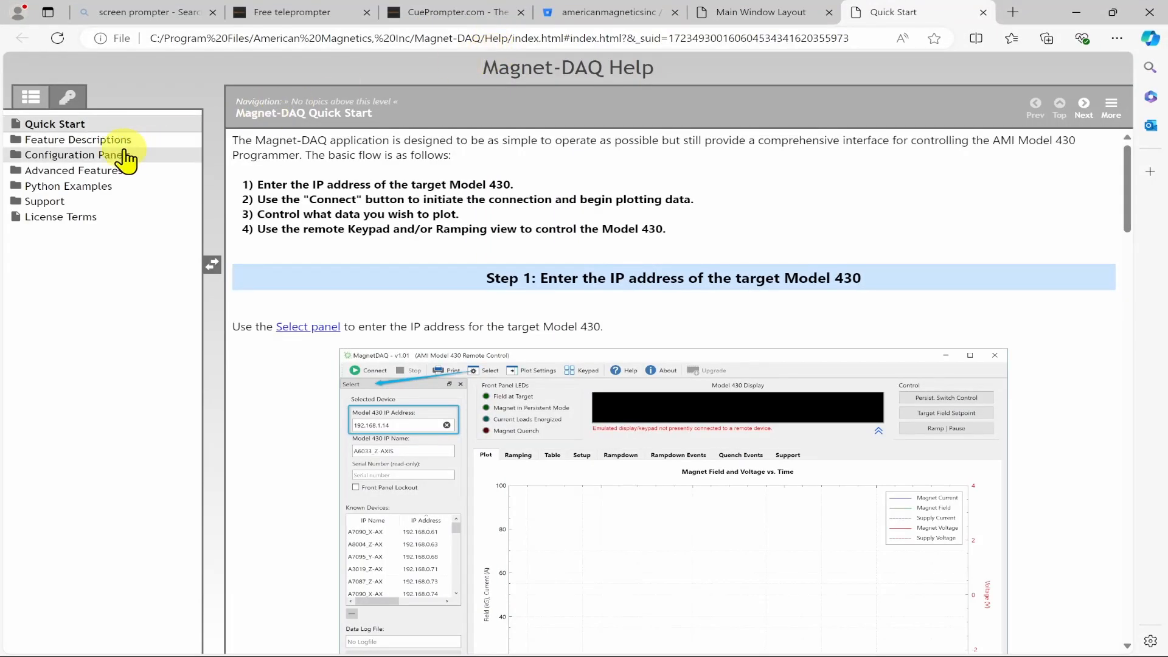
left_click(125, 143)
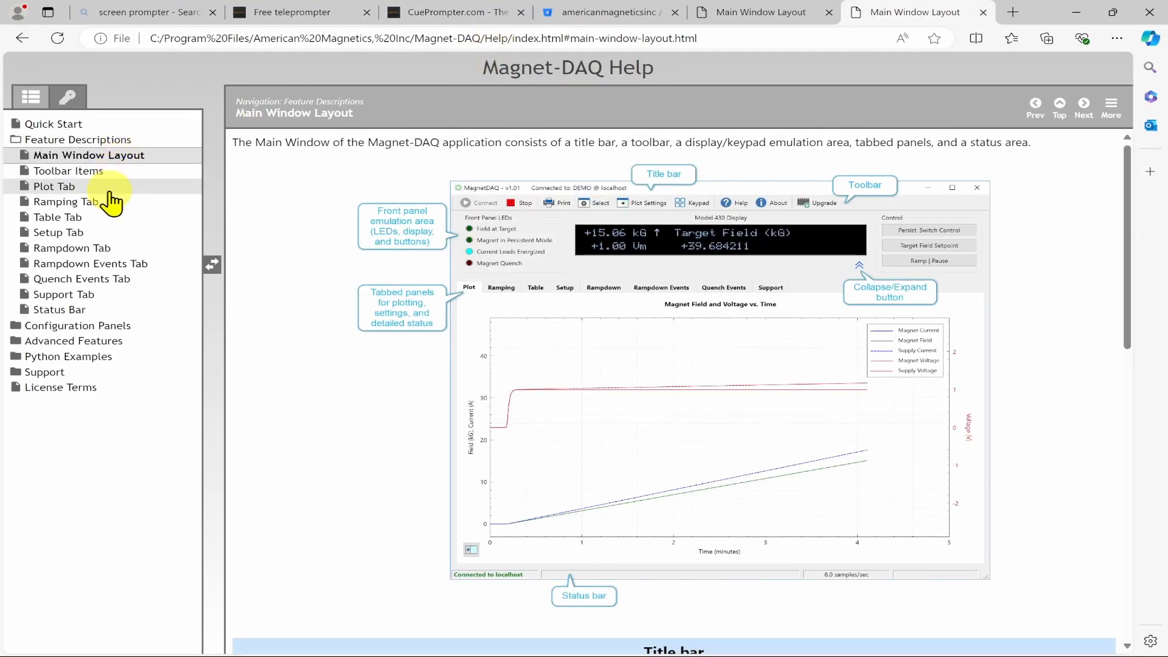
left_click(107, 226)
scroll(616, 352, "down", 10)
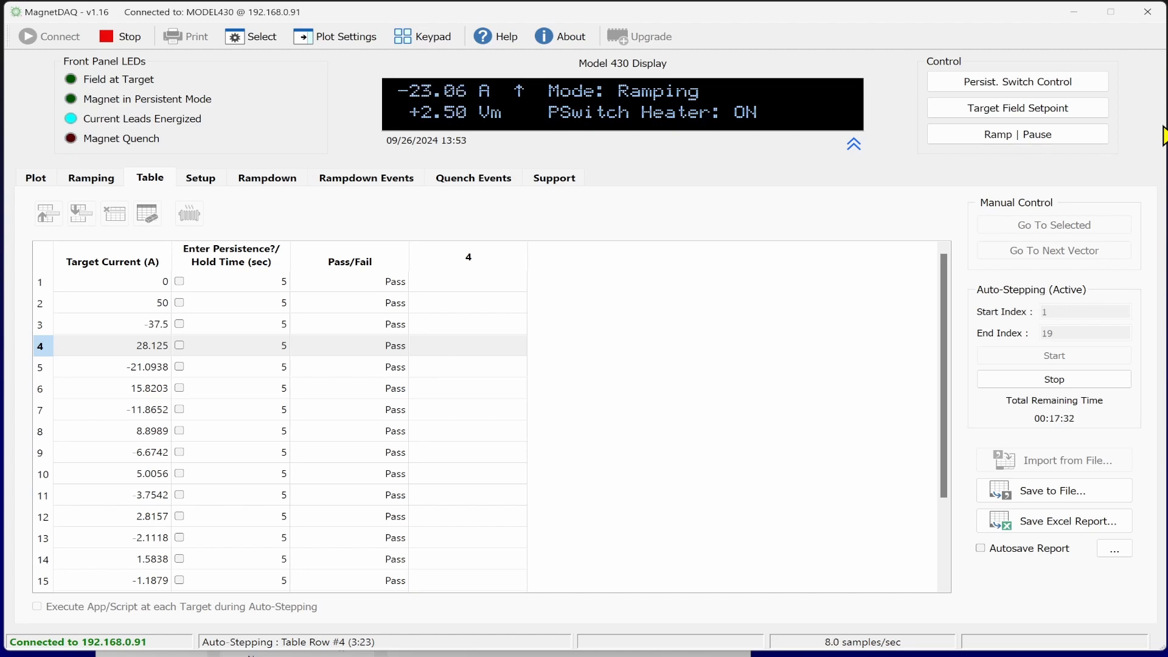
View the current and voltage plot of the running auto-stepping sequence, and return to the target table.
left_click(35, 177)
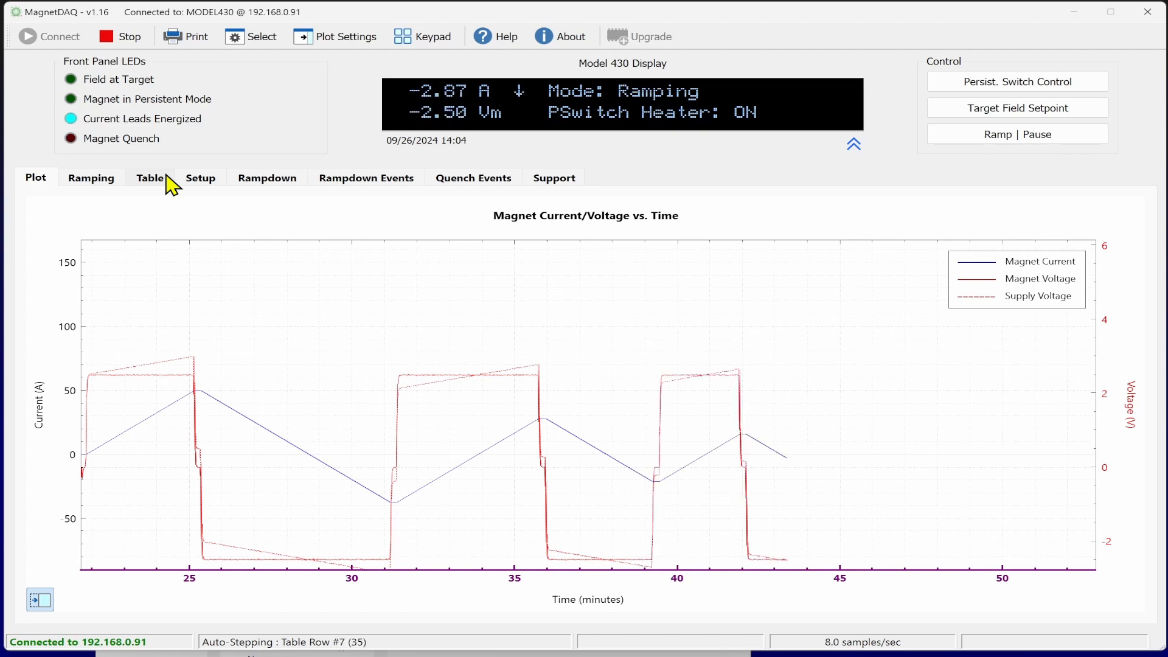
left_click(164, 178)
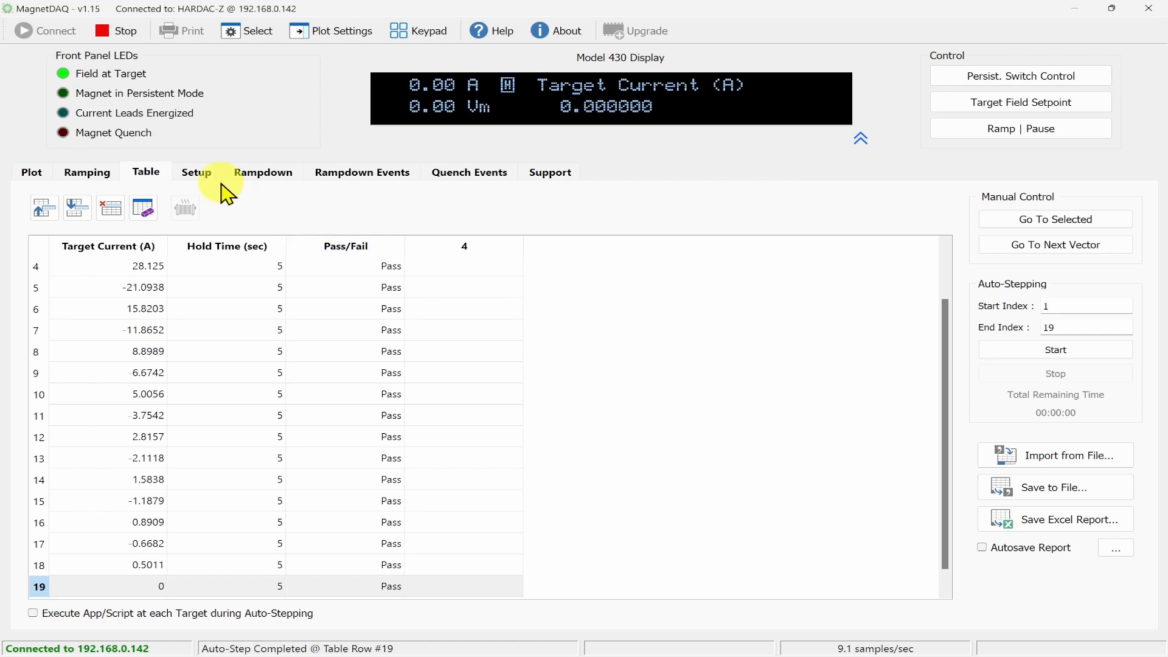
Review the Supply, Load, Switch and Protection setup pages and the rampdown segment settings.
left_click(204, 172)
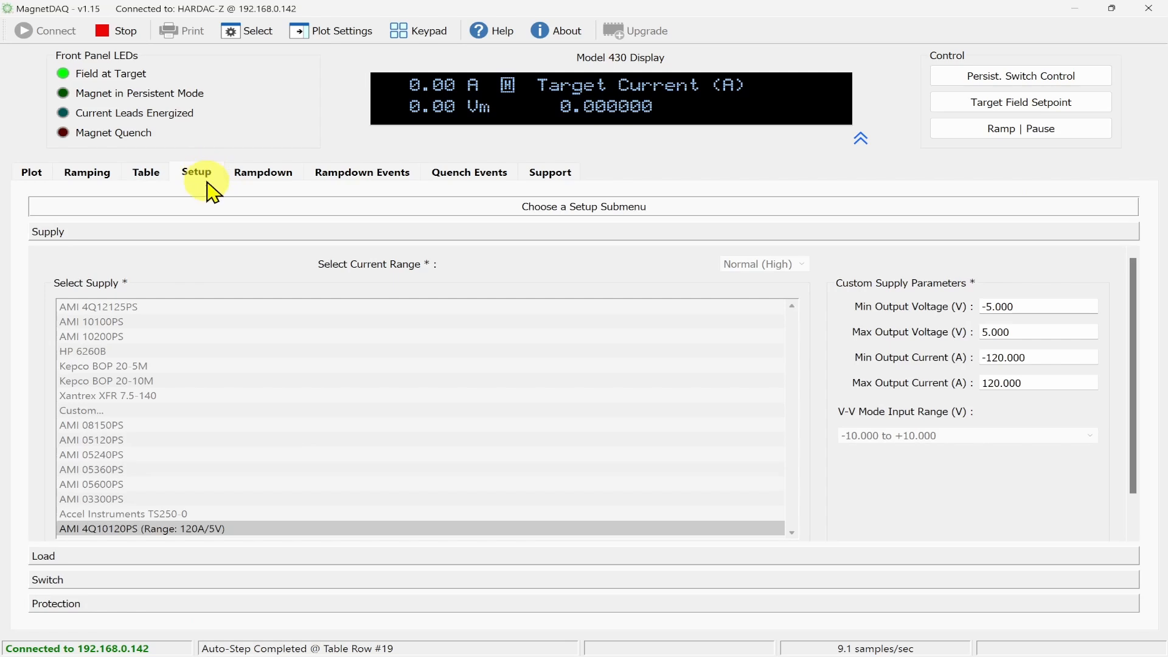
left_click(204, 230)
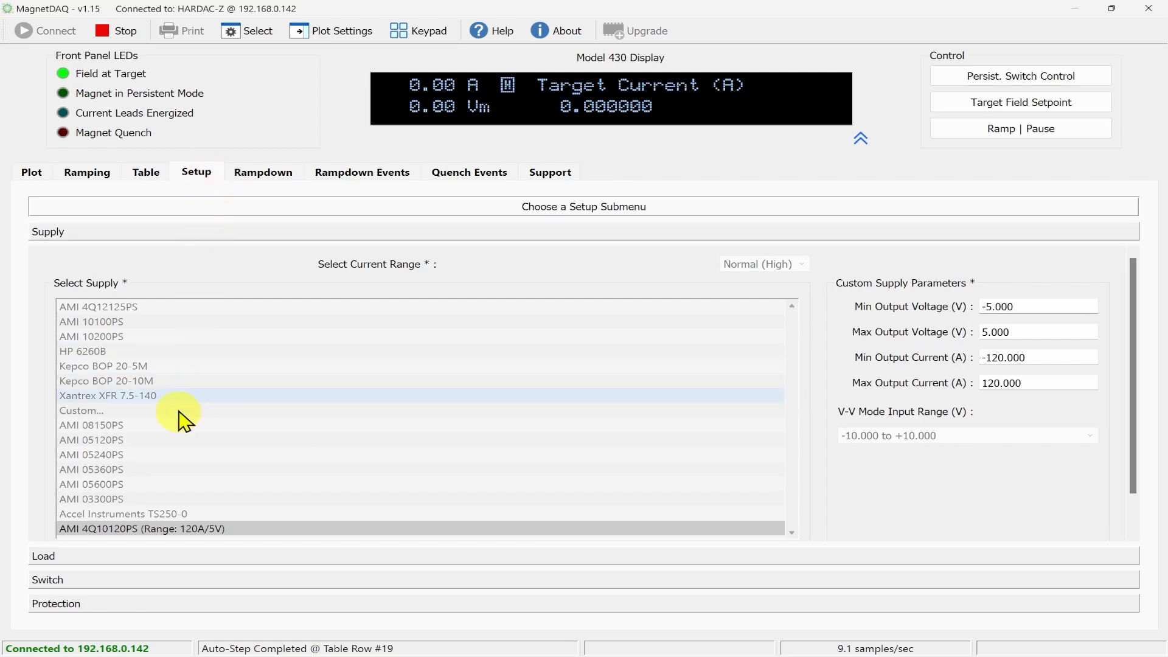
left_click(157, 558)
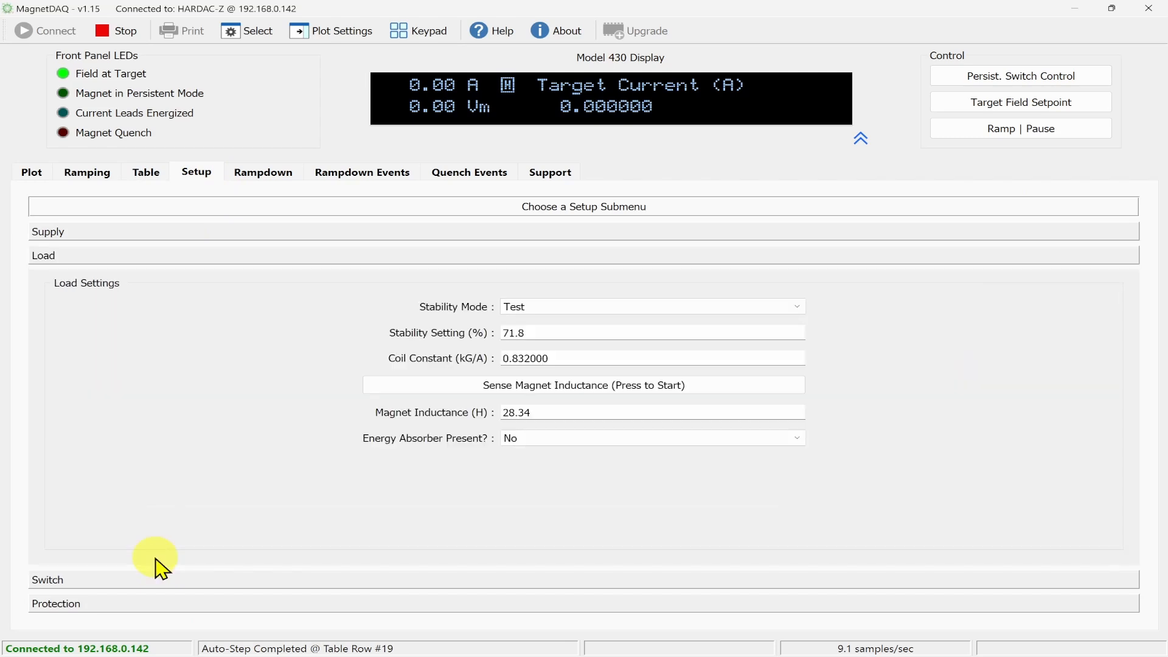
left_click(258, 581)
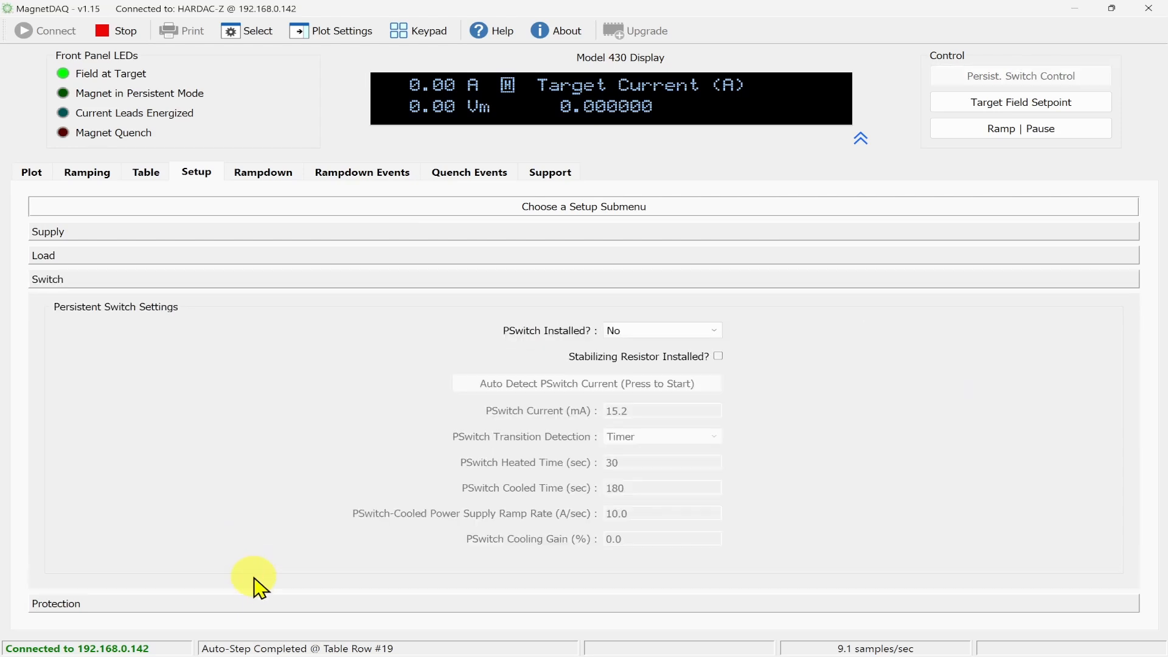
left_click(254, 608)
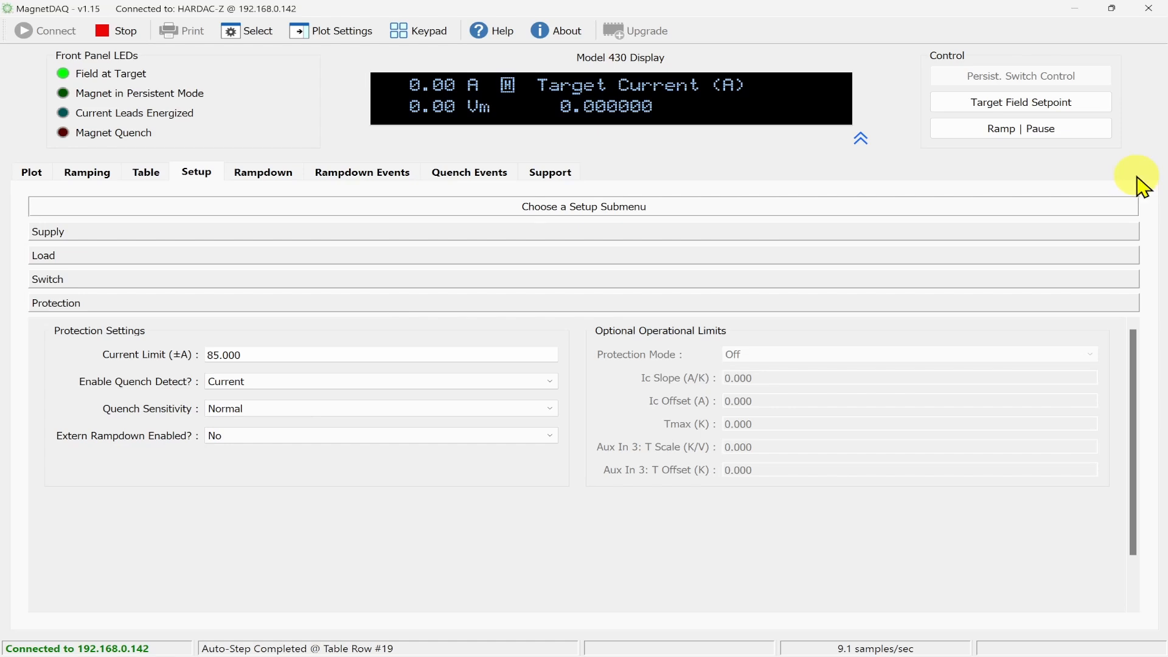
left_click(275, 177)
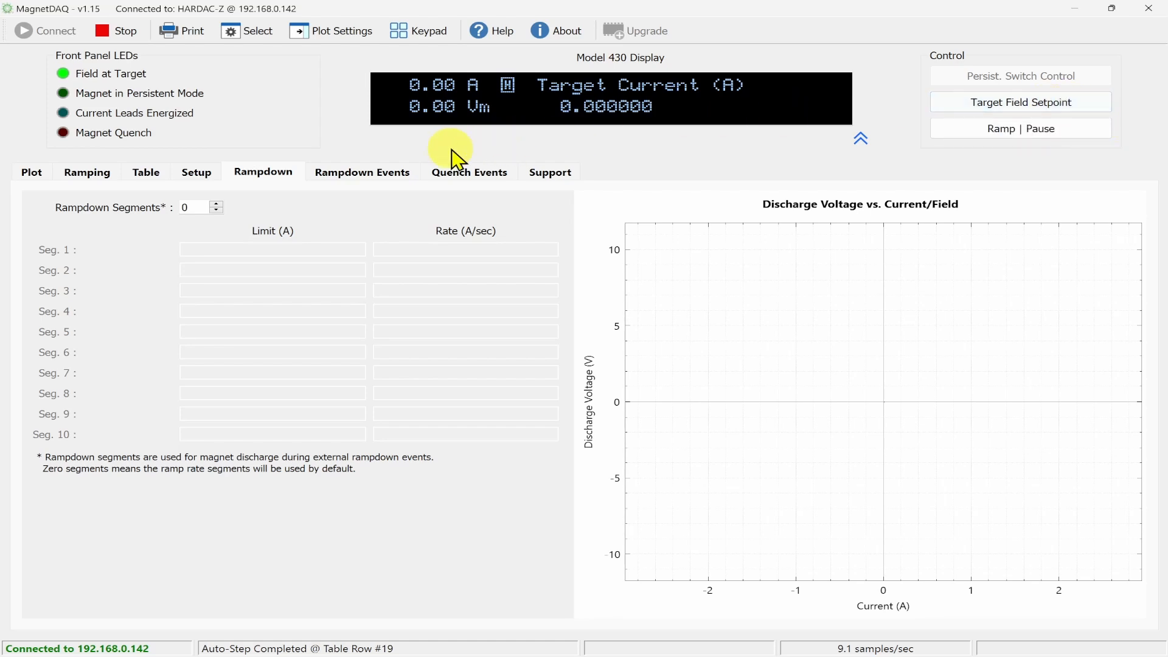
Read through the report of the listed rampdown event and the report of the first quench event.
left_click(393, 170)
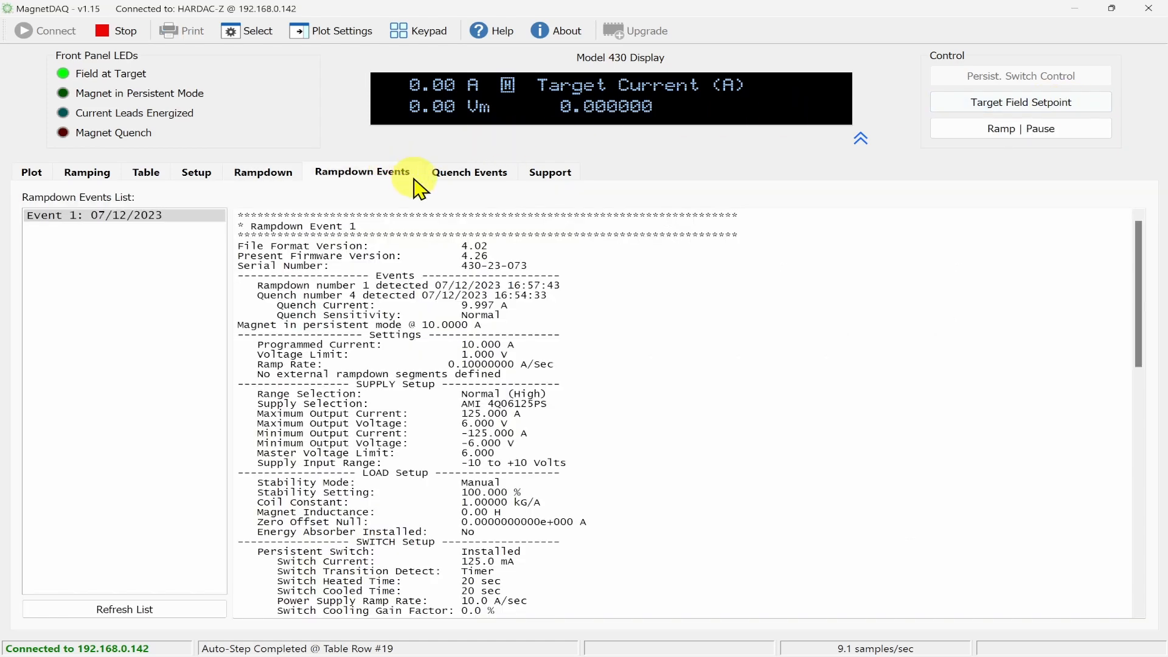
scroll(581, 254, "down", 6)
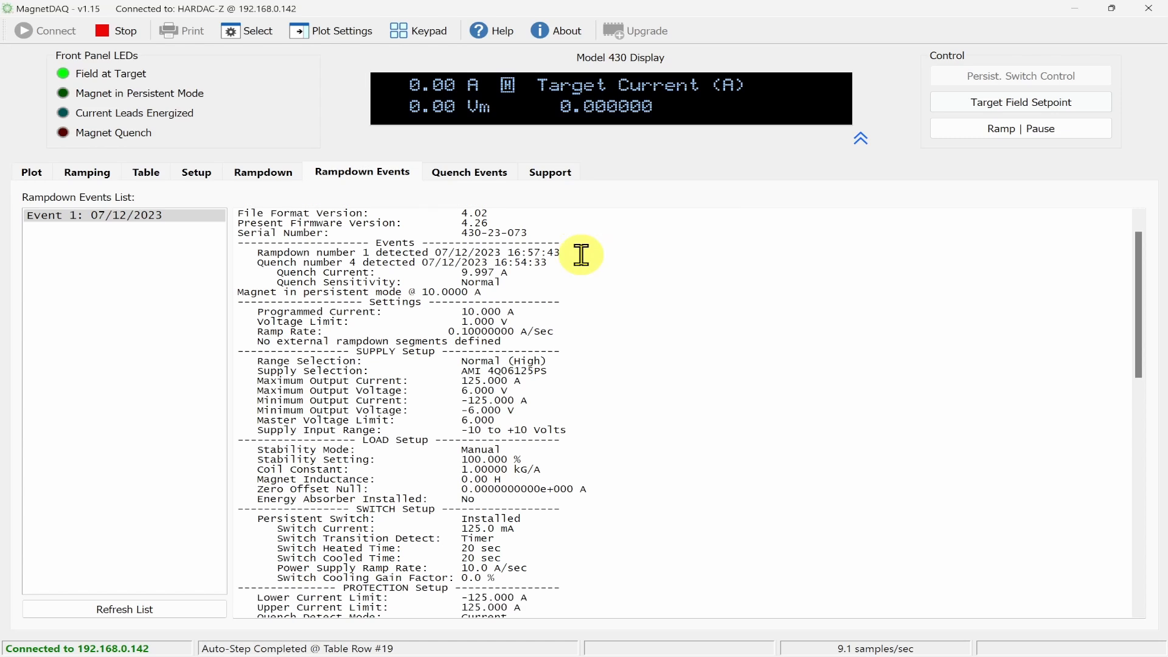
scroll(581, 255, "down", 12)
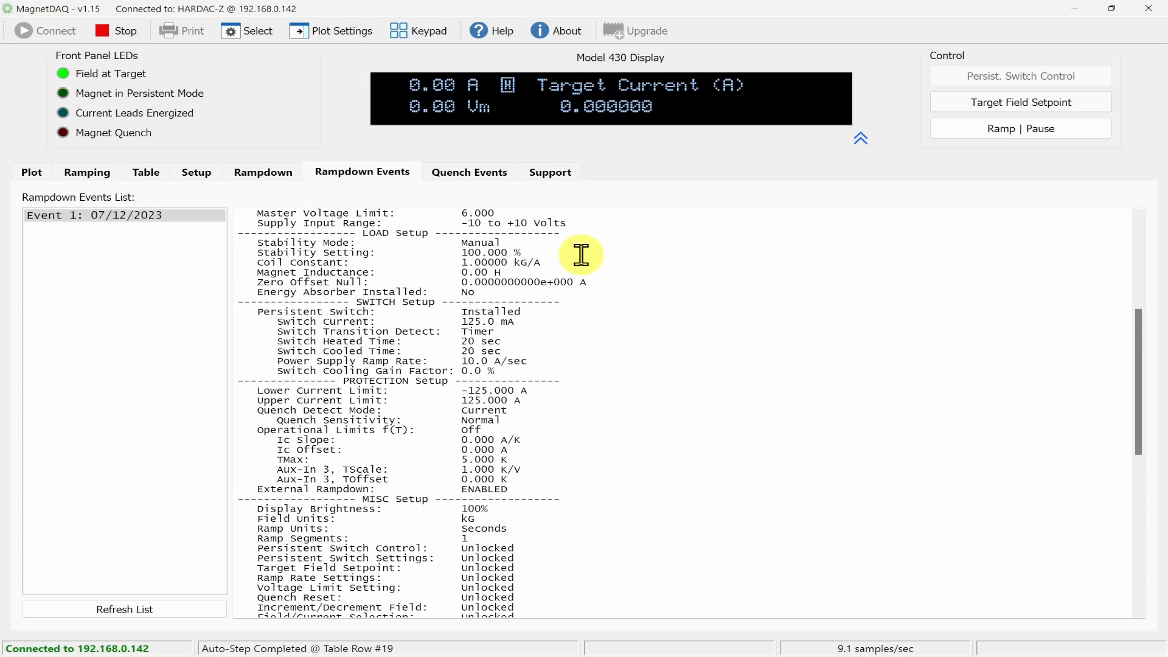
scroll(581, 254, "down", 4)
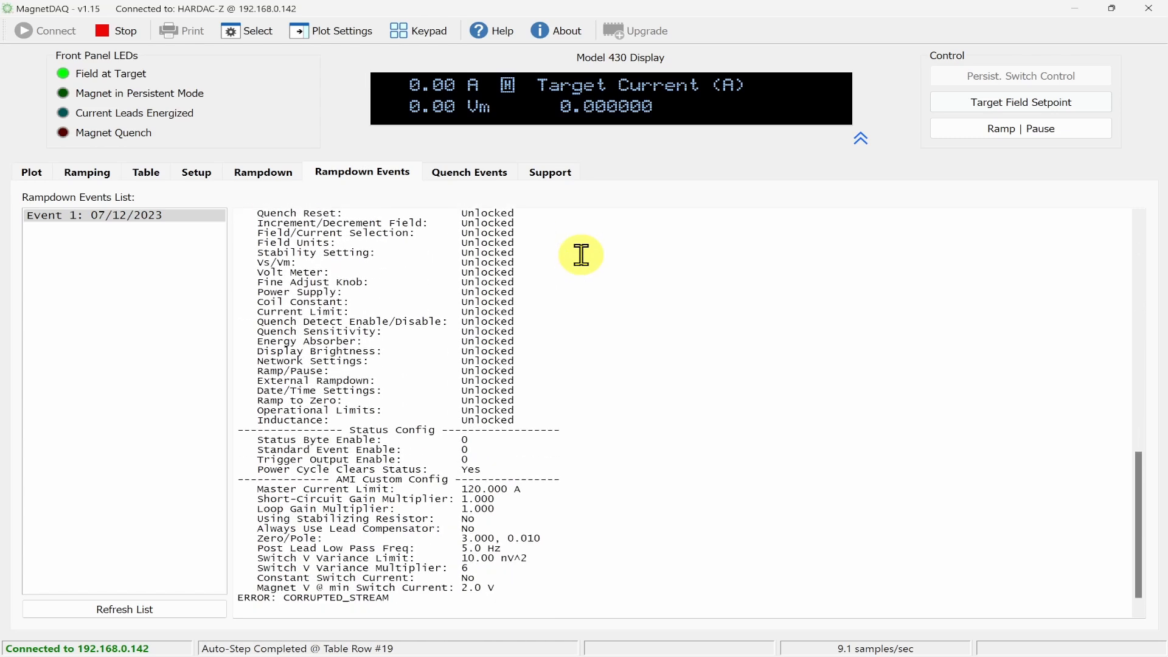
left_click(480, 172)
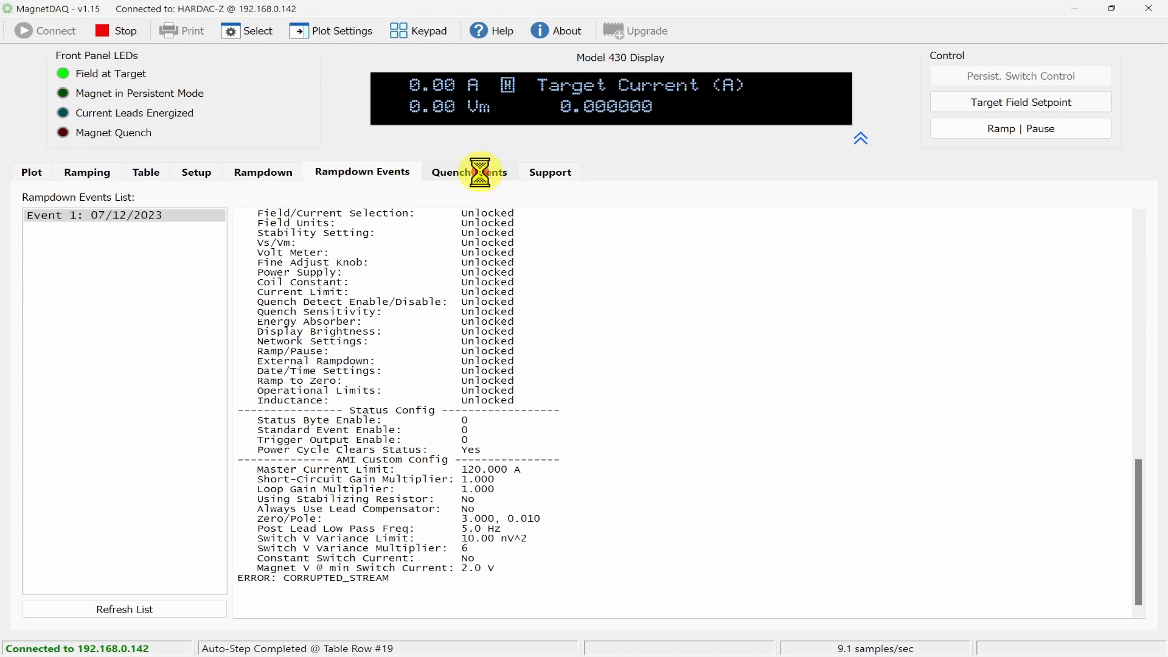
scroll(522, 268, "down", 10)
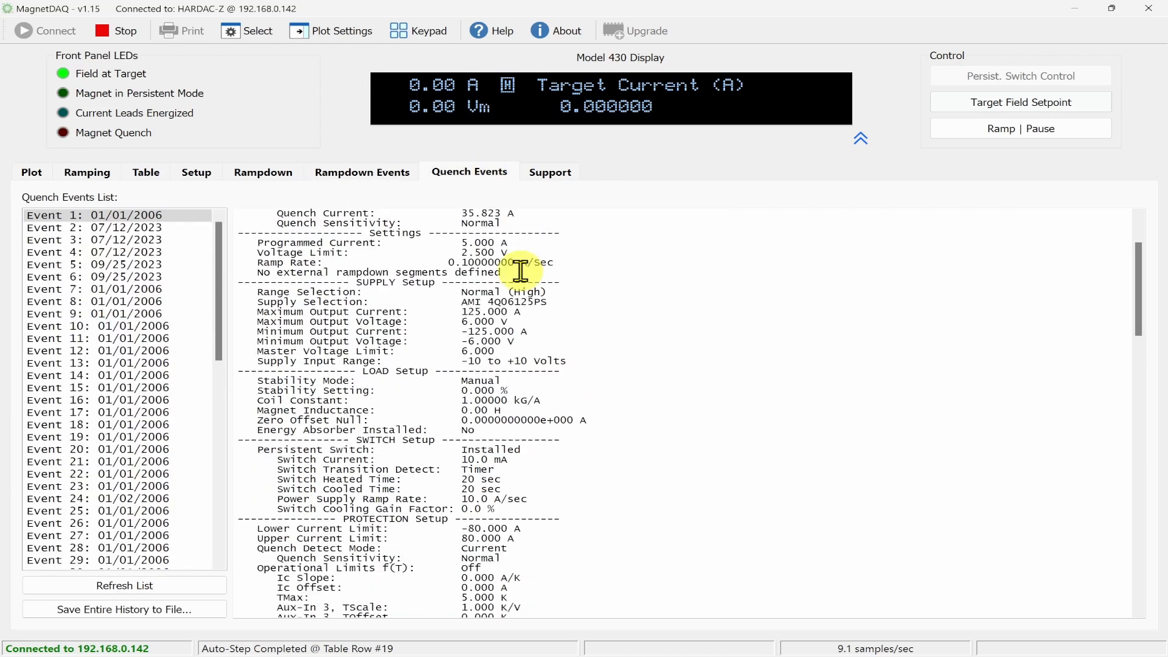